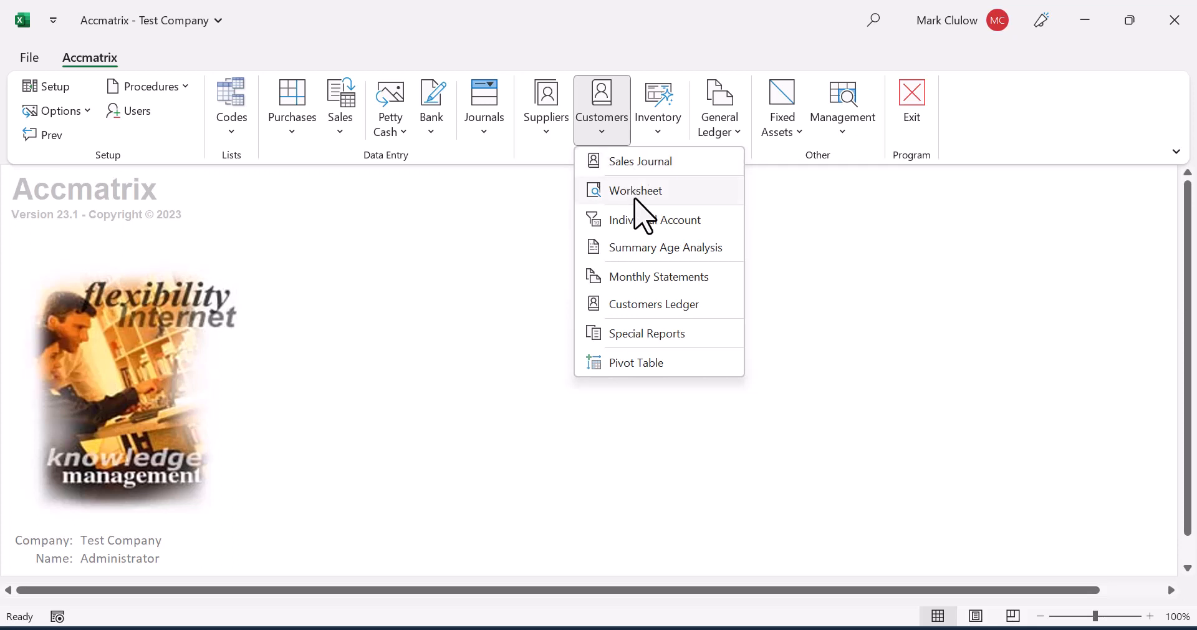
Step: Open the Customers worksheet and confirm its period range
click(638, 194)
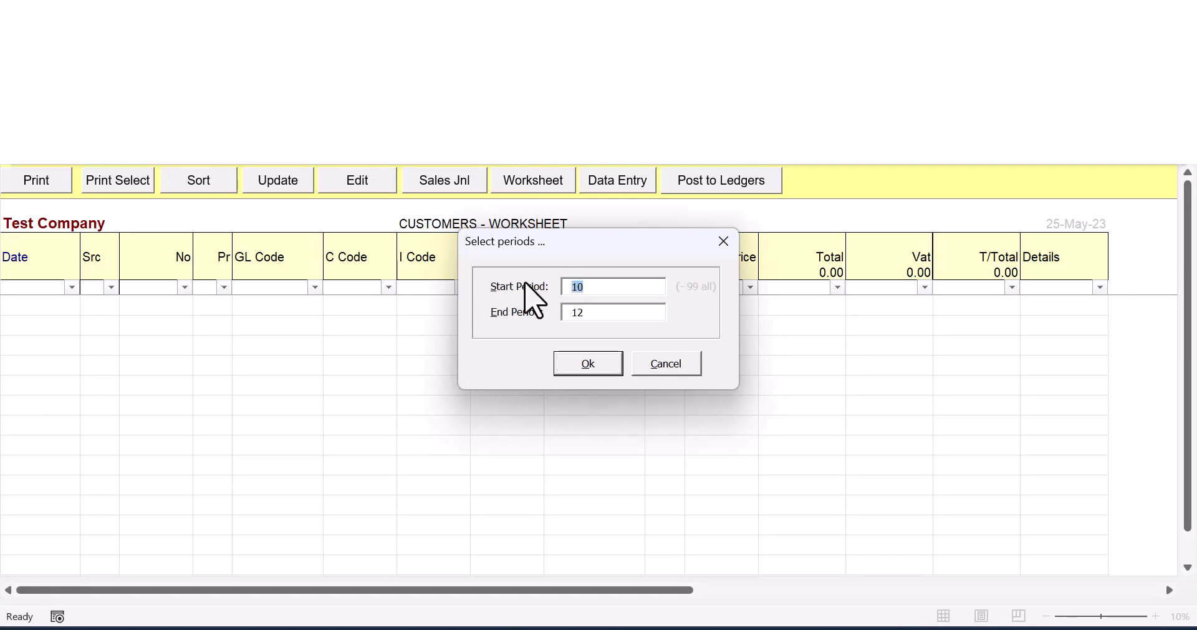
click(599, 365)
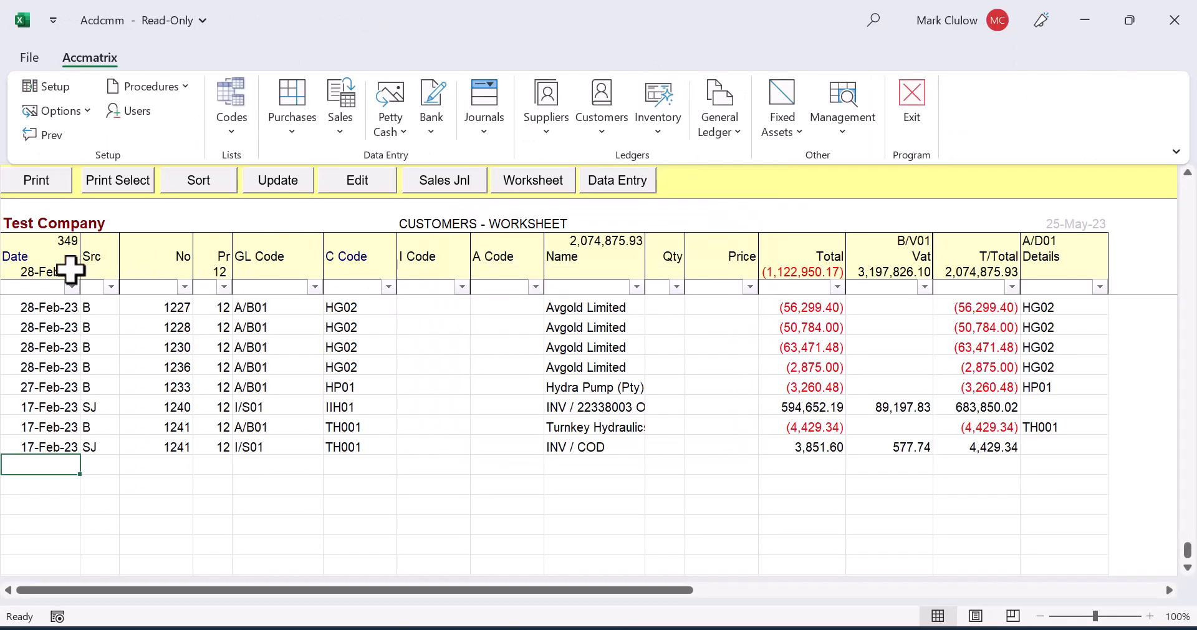
Step: Examine the Date and Src columns and check which filter values Src offers, without applying a filter
click(62, 258)
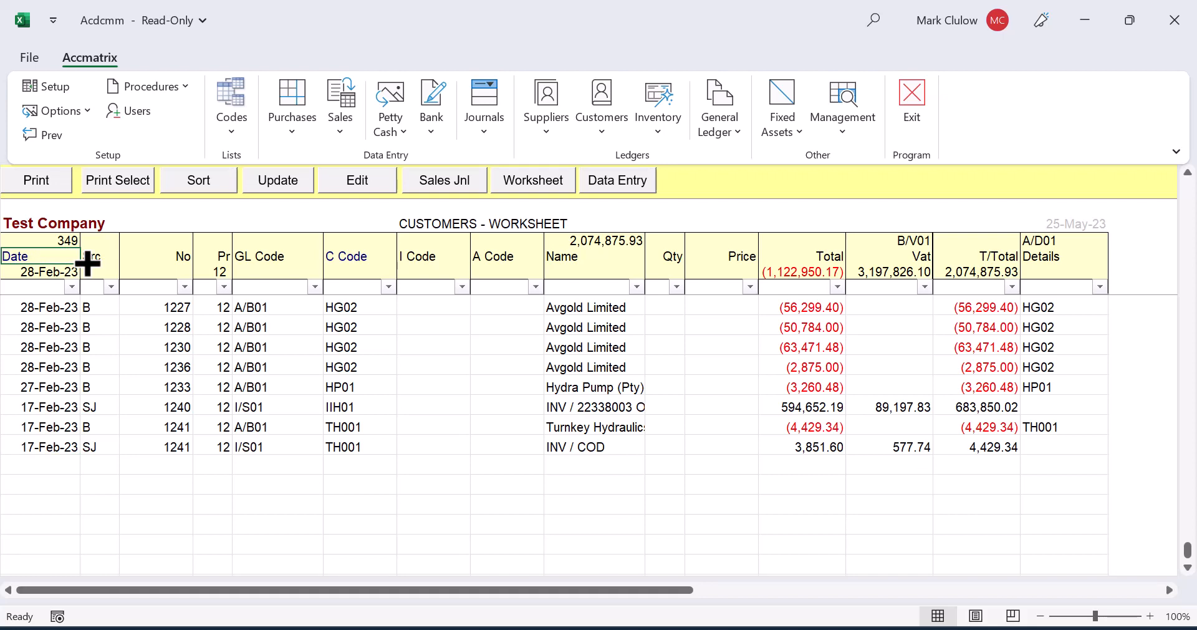
click(103, 259)
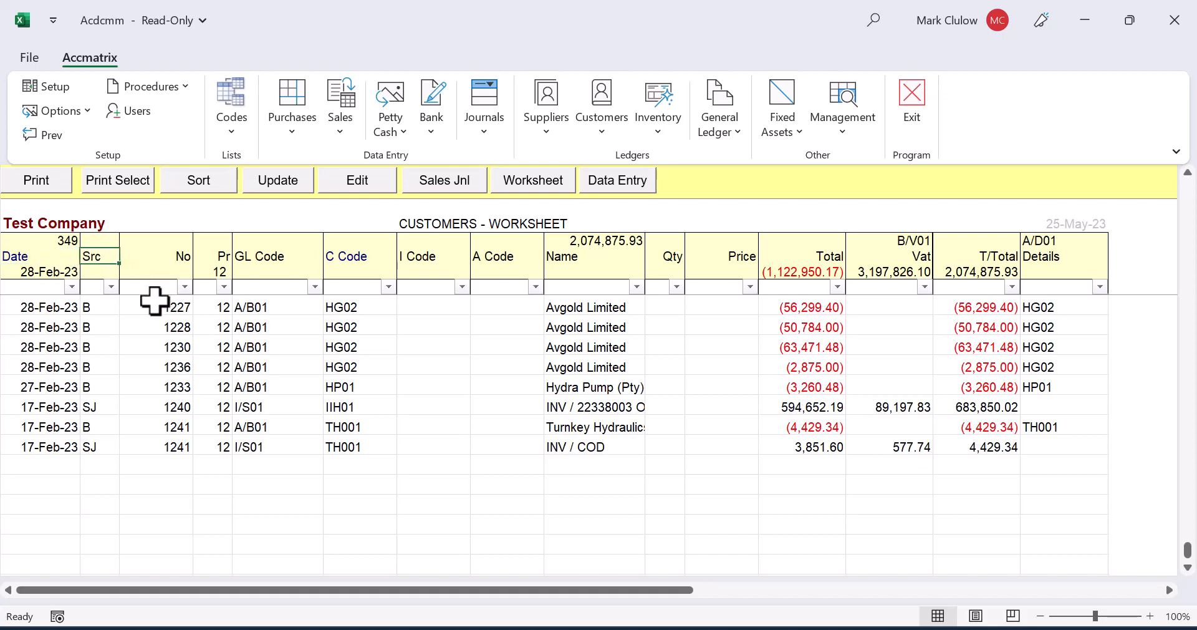
click(111, 286)
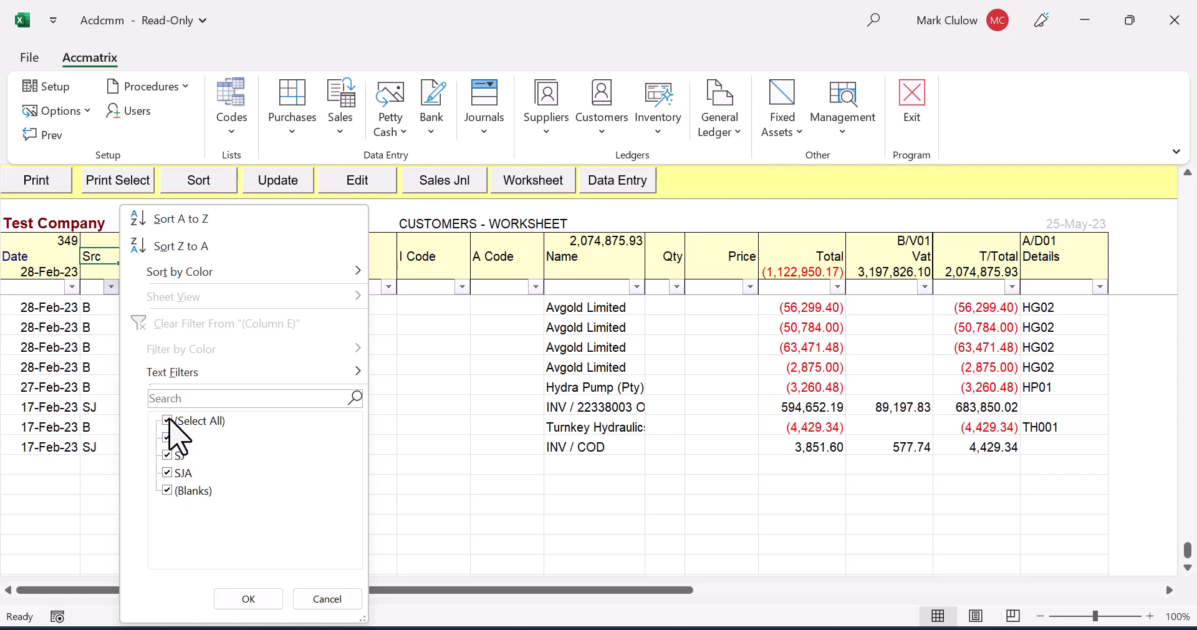
click(325, 600)
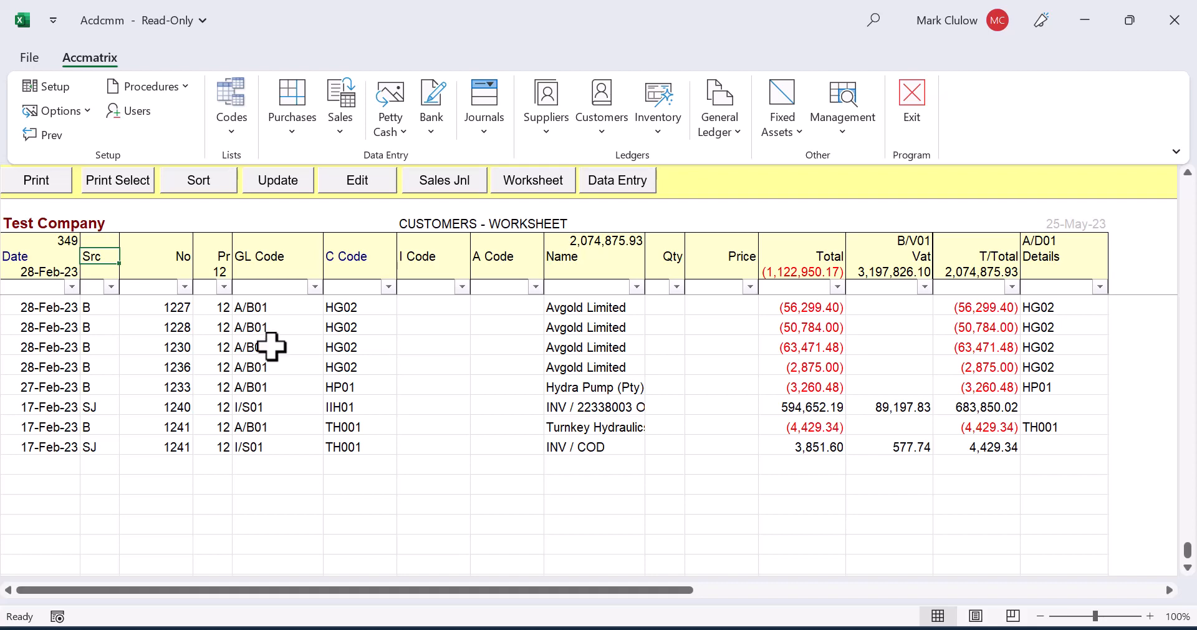
Step: Check the customer codes available in the C Code column's filter, without applying one
scroll(272, 350, up, 10)
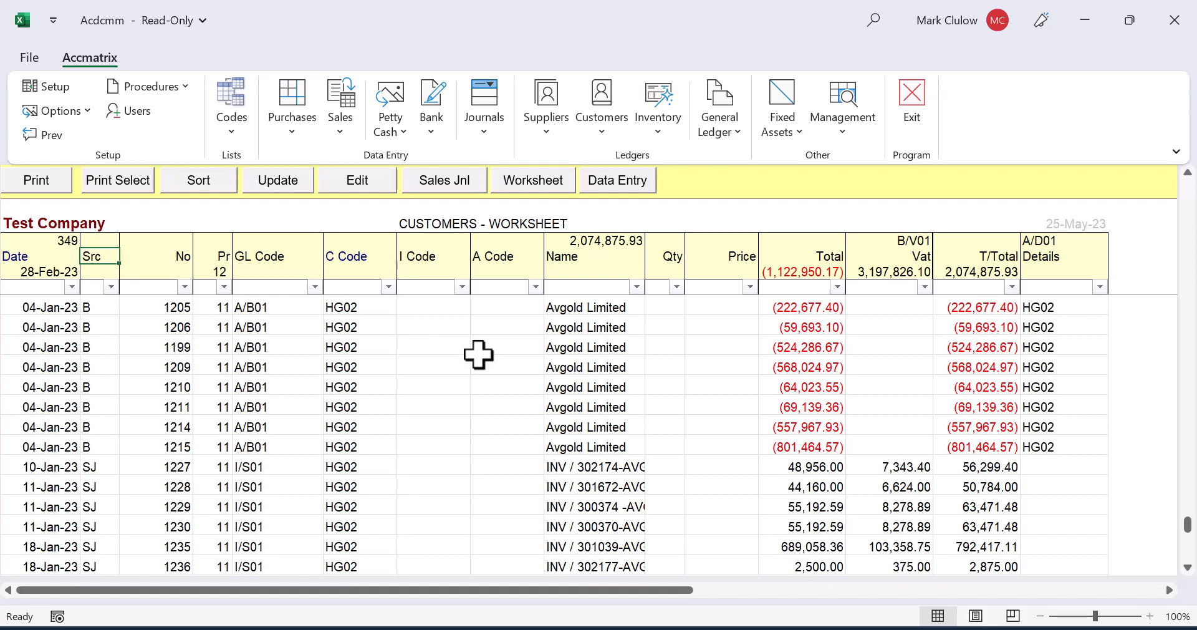
click(351, 343)
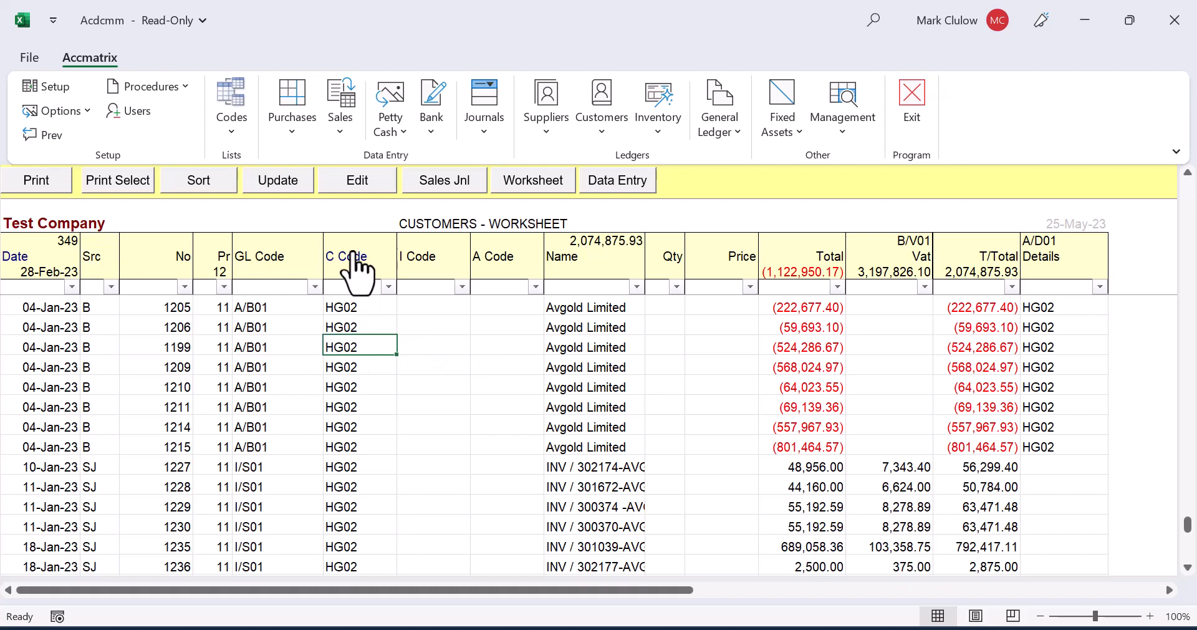
click(388, 286)
mouse_move(360, 440)
mouse_down()
mouse_move(363, 555)
mouse_move(366, 427)
mouse_up()
click(348, 598)
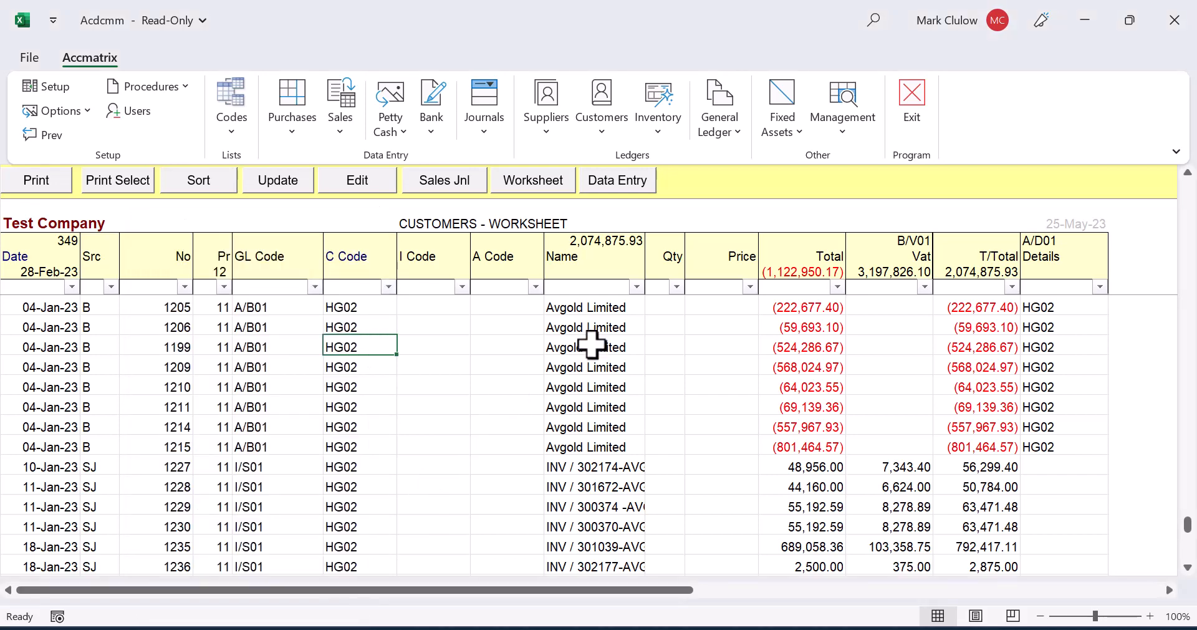
Step: Examine the worksheet's Name, Total, Vat, T/Total and GL Code columns across the listed transactions
click(438, 325)
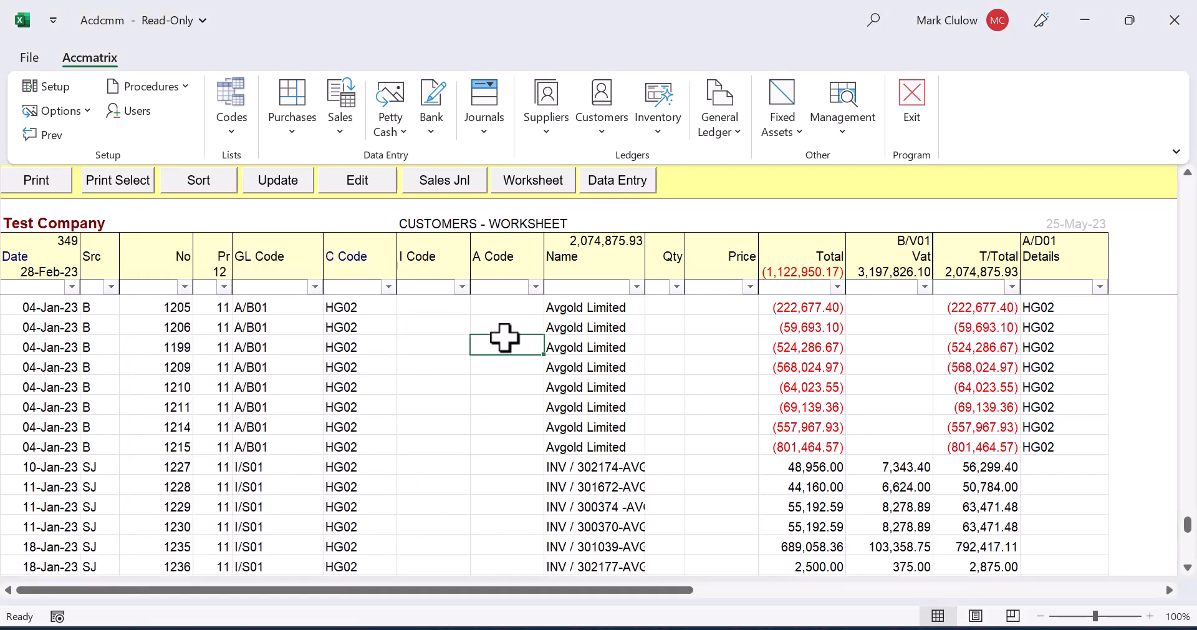
click(596, 333)
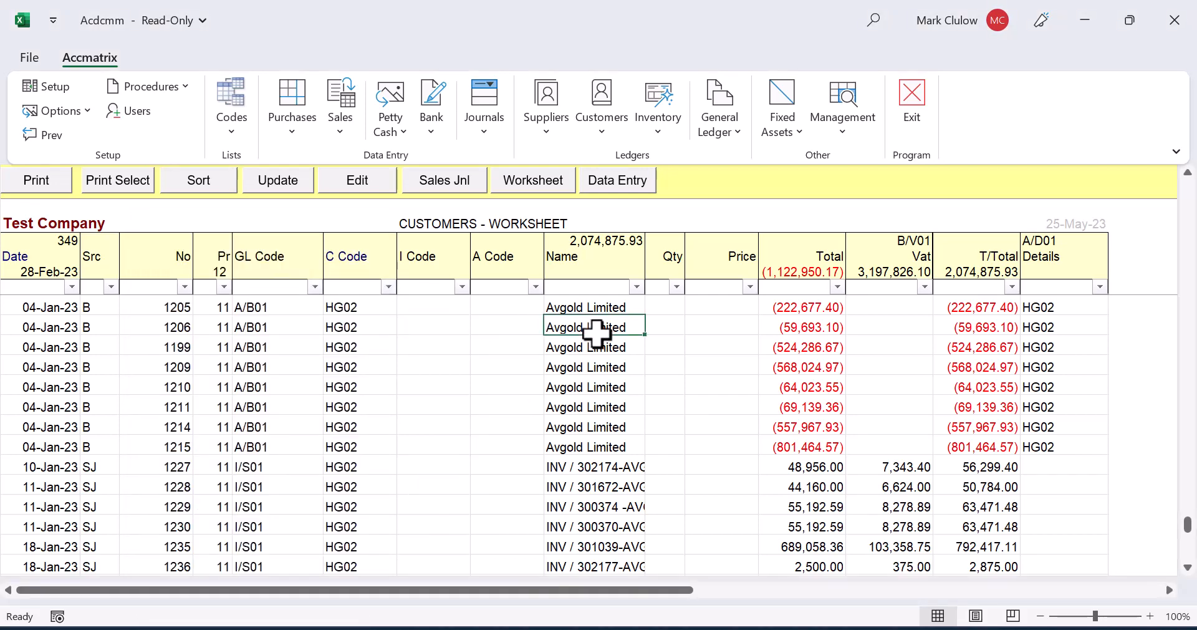
scroll(597, 333, down, 3)
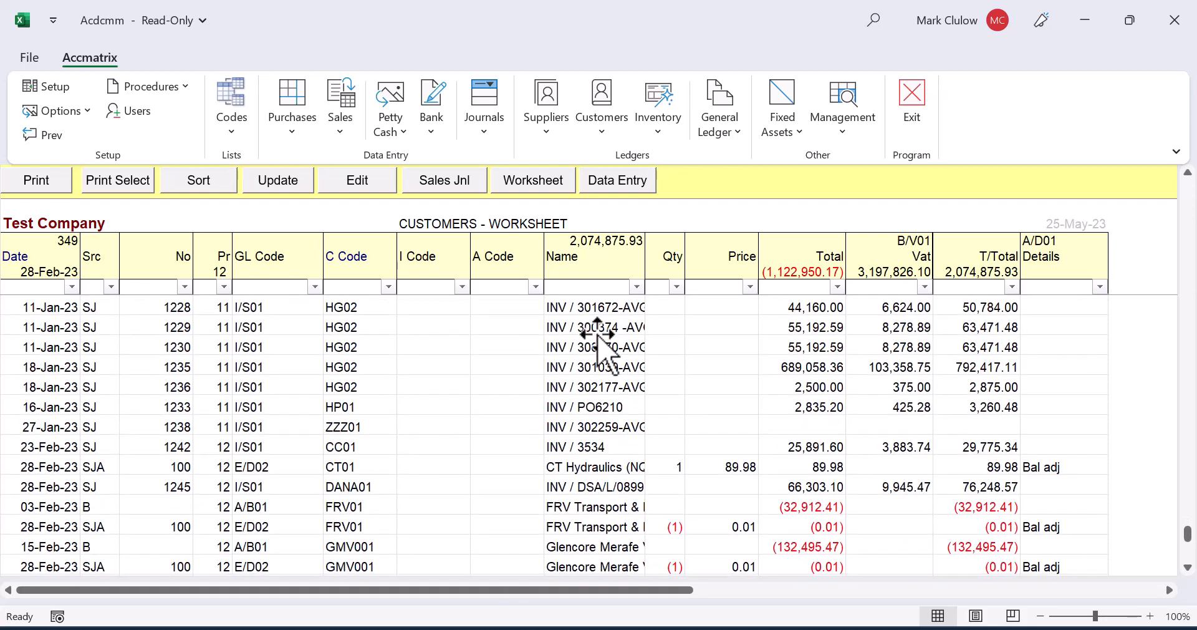
scroll(692, 359, down, 1)
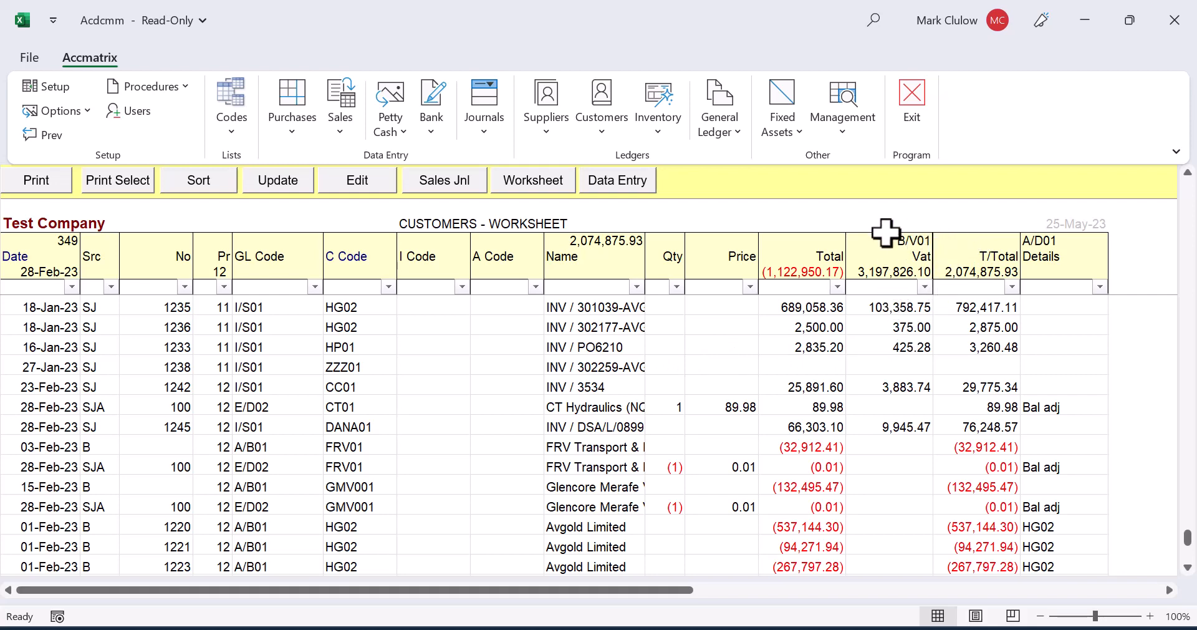
click(996, 260)
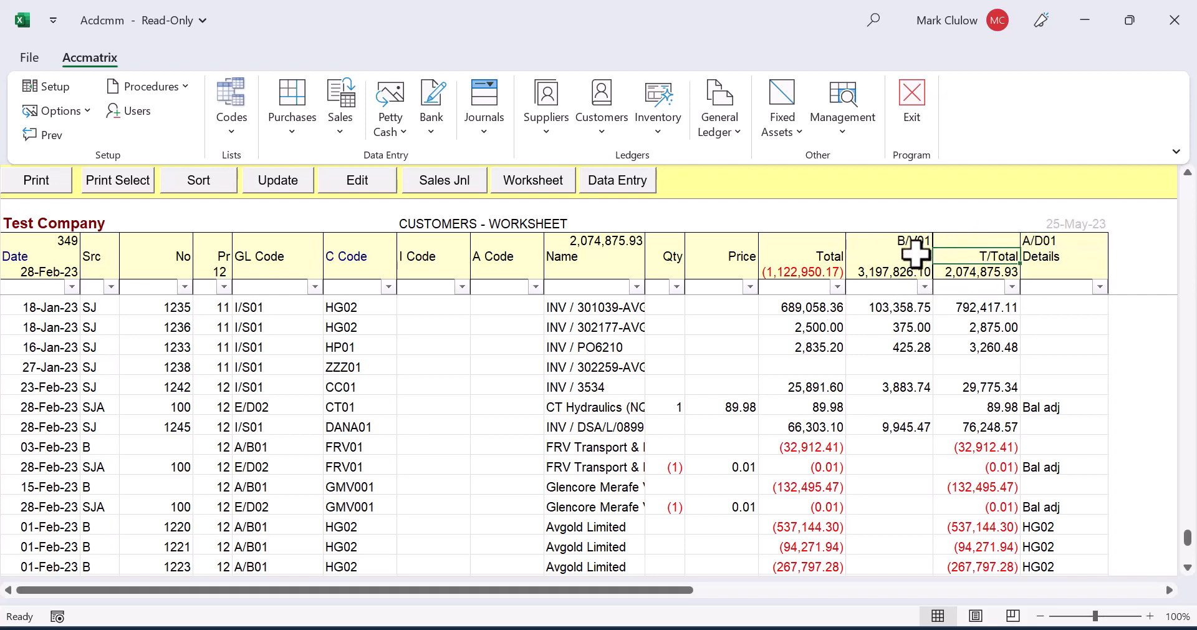
click(811, 328)
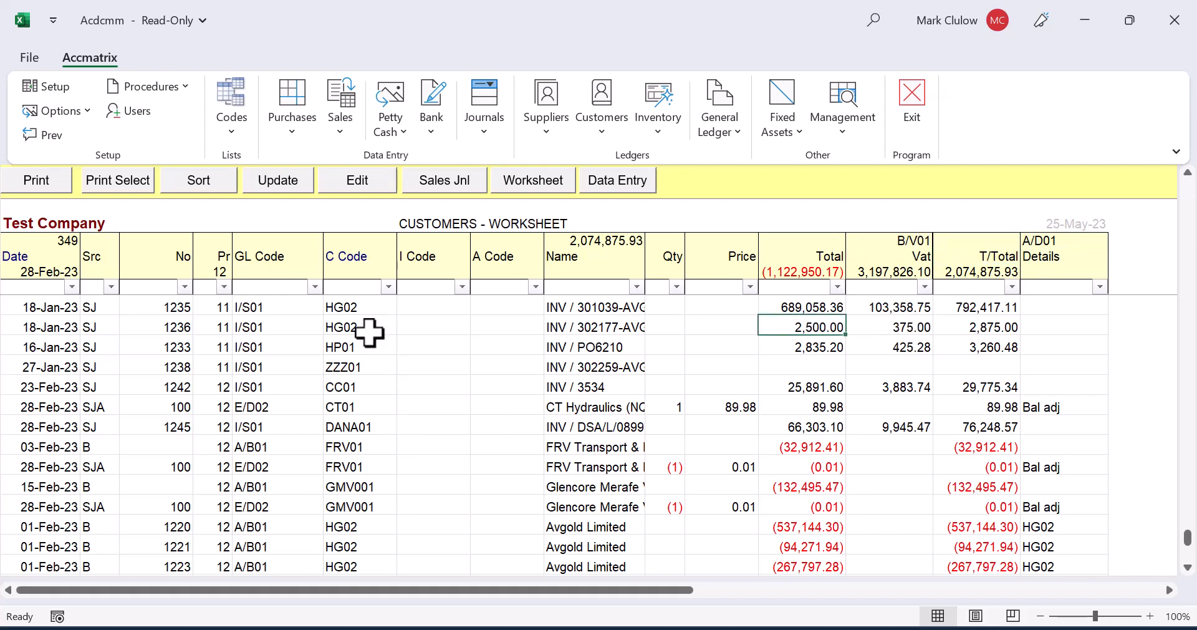
click(280, 326)
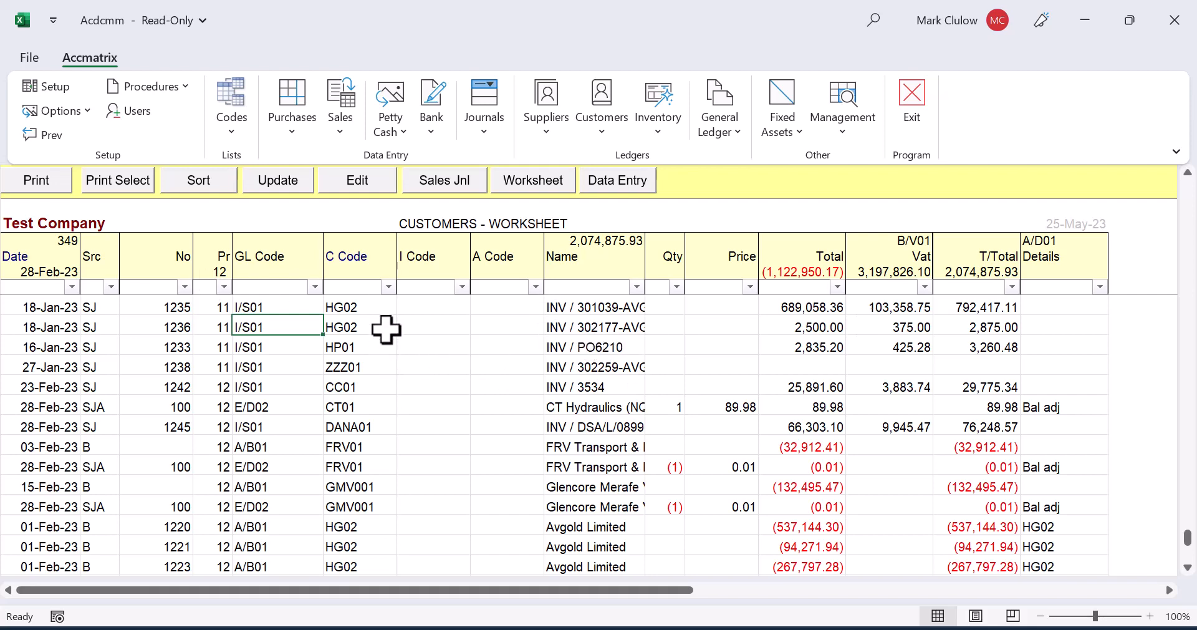
Step: Filter the C Code column to show only customer HG02
click(388, 287)
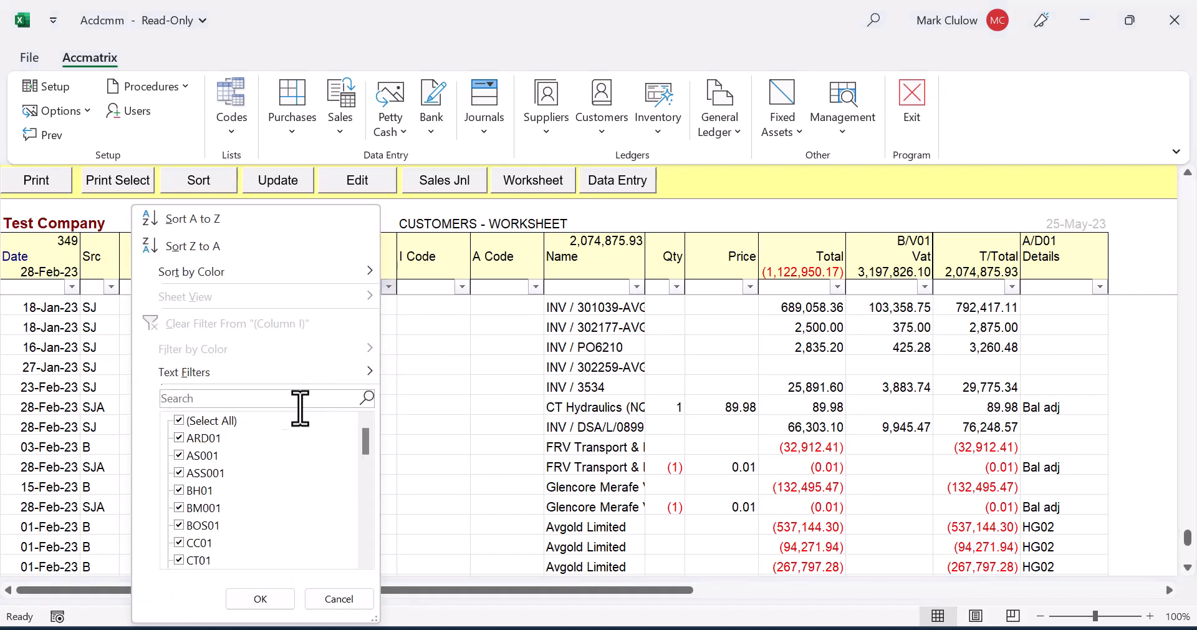
click(209, 421)
scroll(220, 468, down, 4)
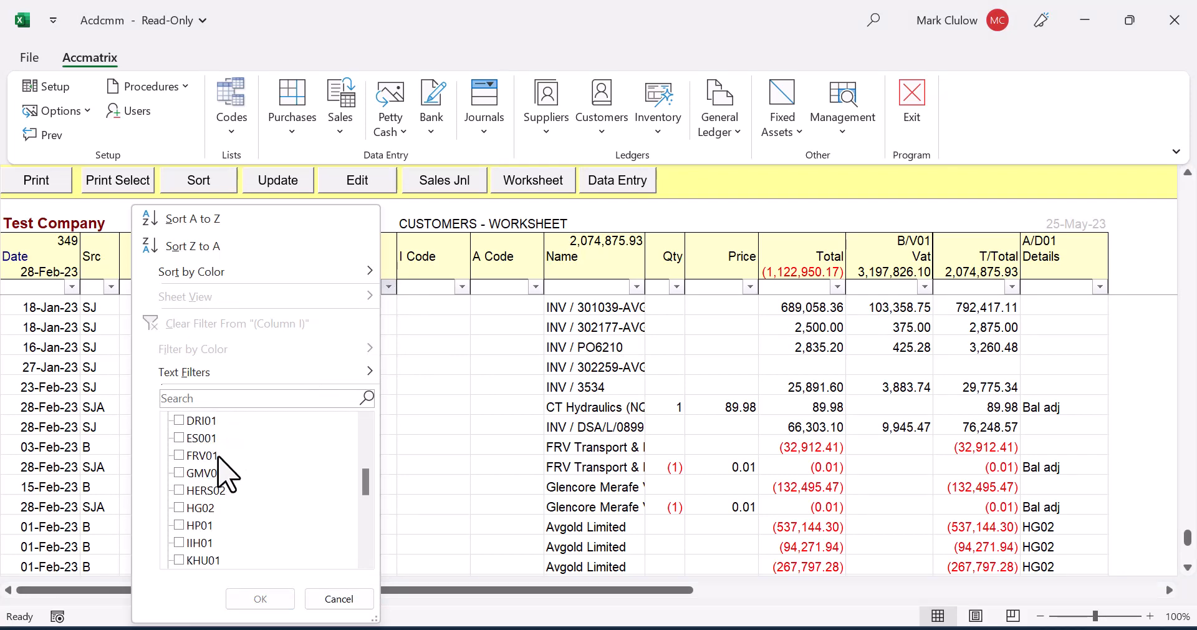
click(206, 508)
click(260, 599)
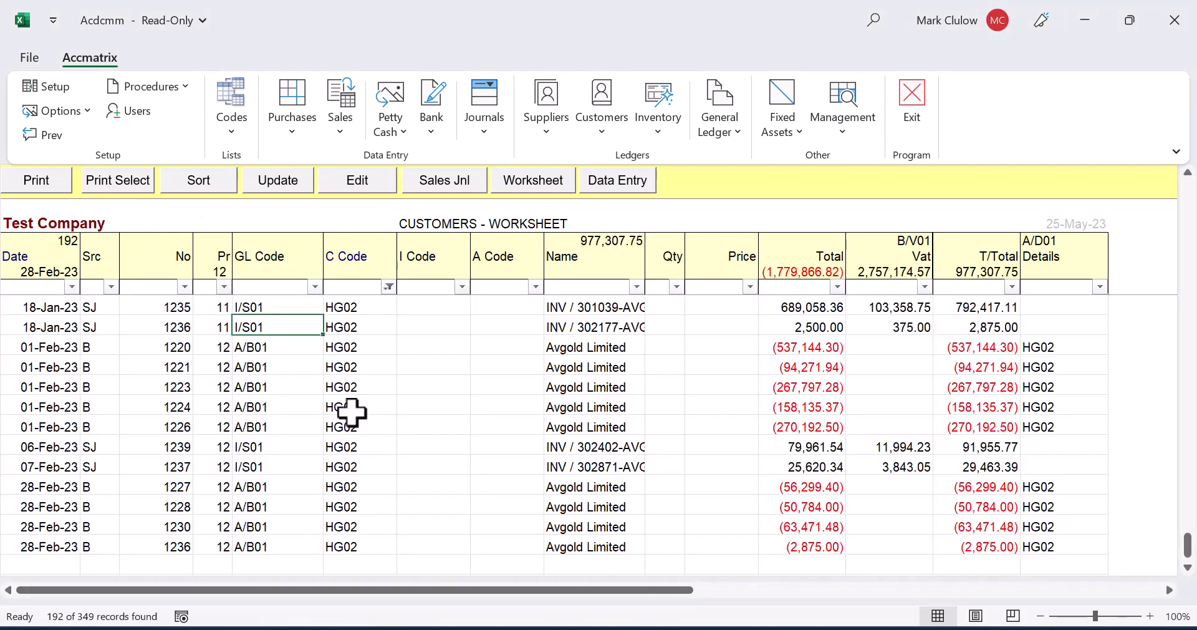
Step: Filter the Total column of the HG02 transactions to amounts greater than 10000
scroll(351, 411, up, 10)
scroll(352, 411, up, 10)
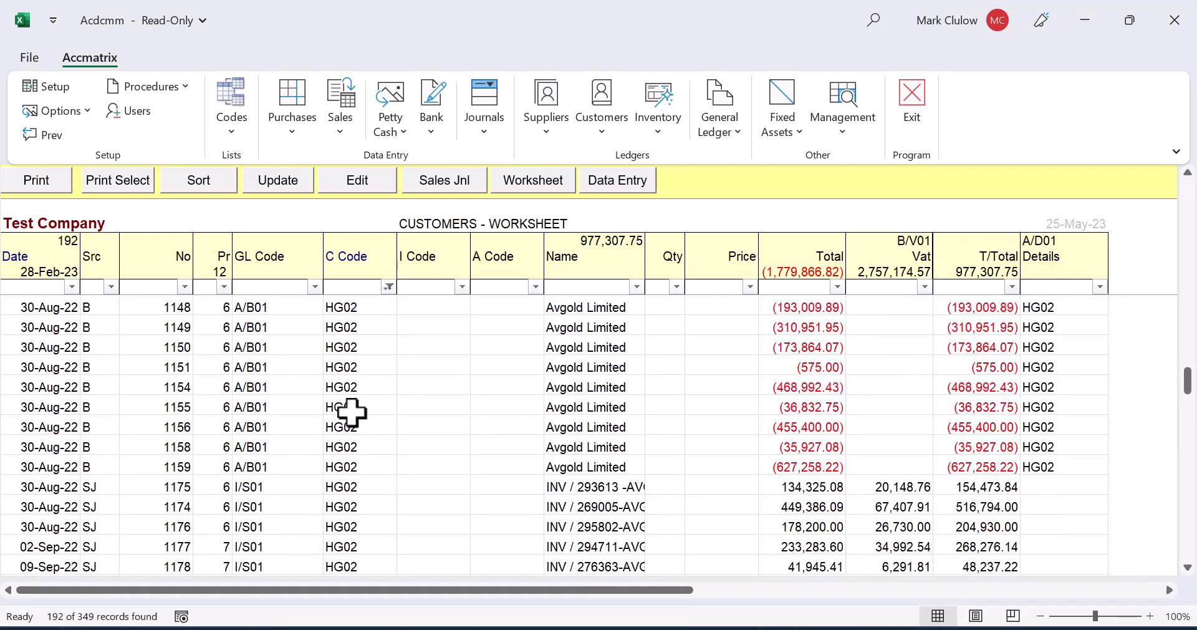
scroll(351, 412, down, 3)
scroll(351, 411, down, 6)
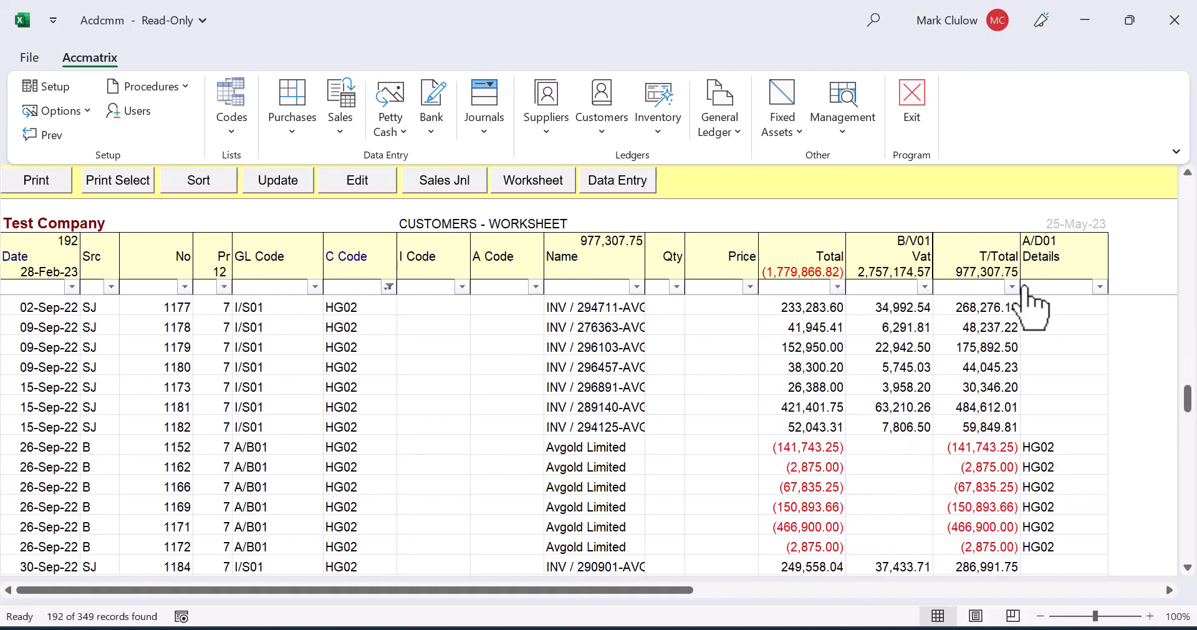
click(837, 286)
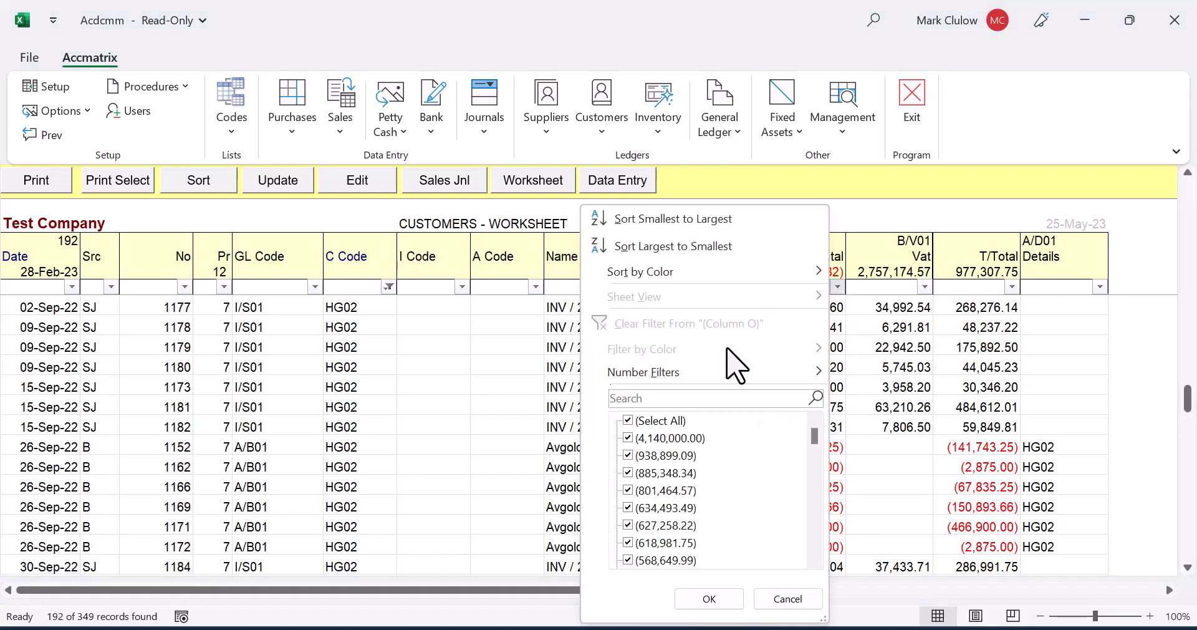
mouse_move(642, 374)
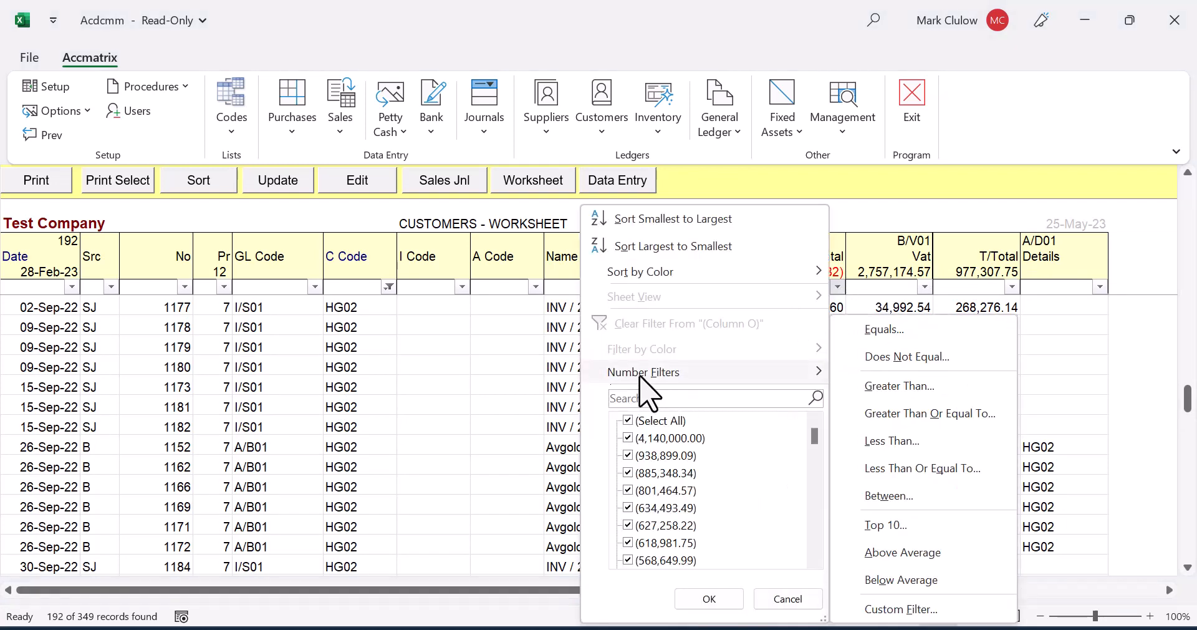
click(891, 393)
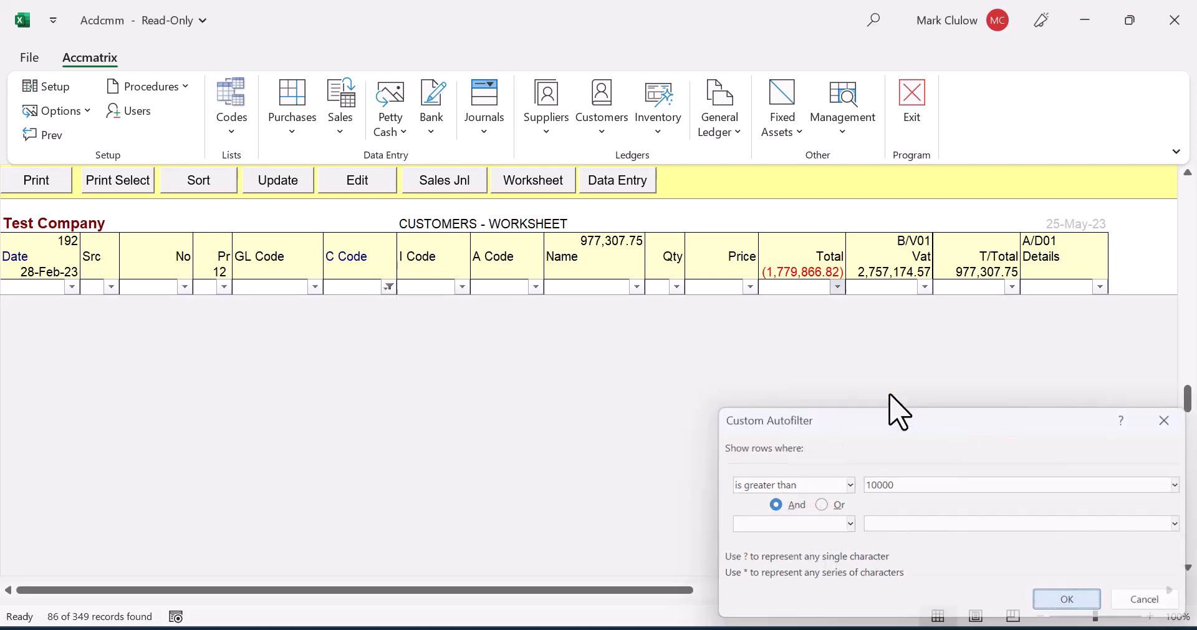
key(Return)
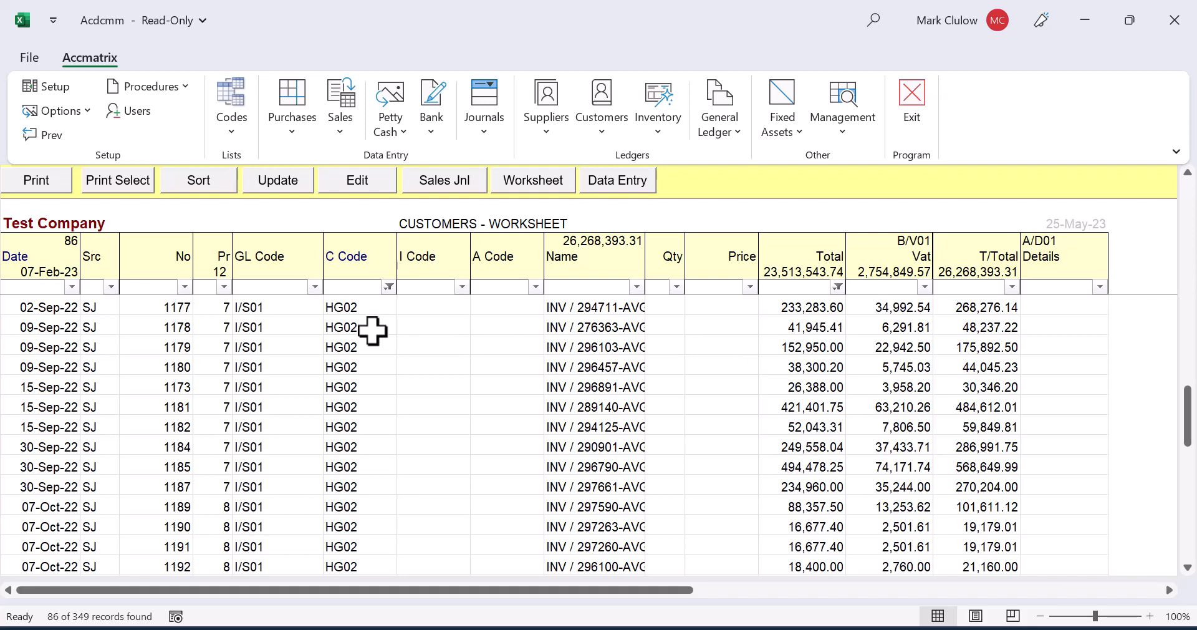
Step: Look through the filtered HG02 invoices and return to the Accmatrix main screen
scroll(827, 340, down, 4)
scroll(828, 337, down, 7)
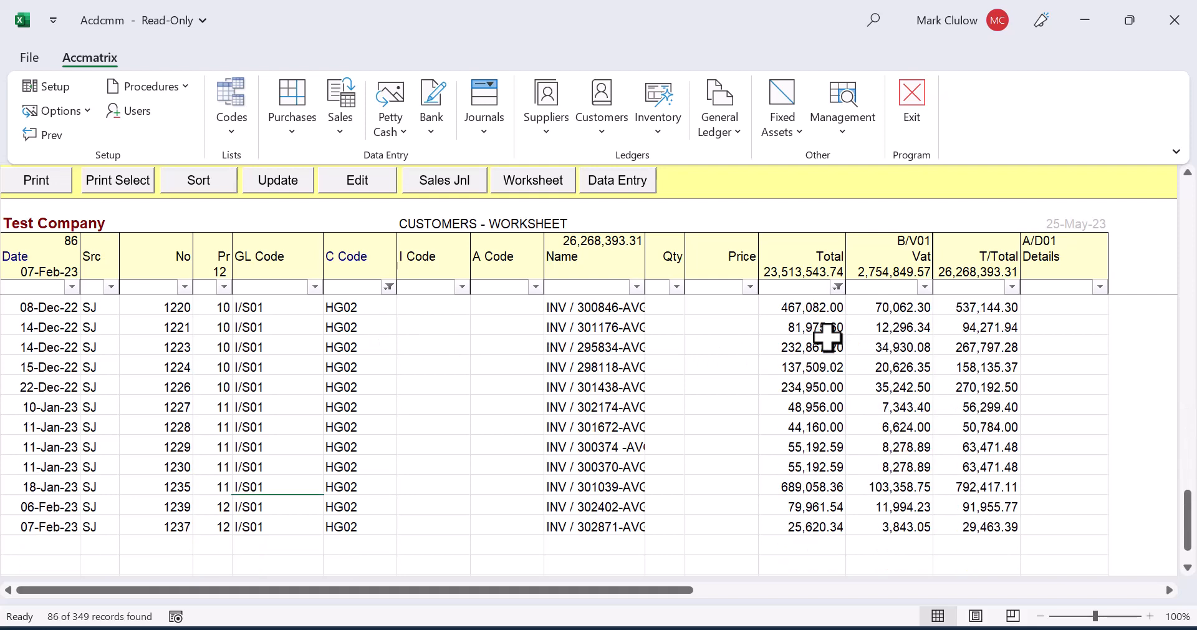
scroll(827, 337, up, 2)
scroll(828, 337, up, 12)
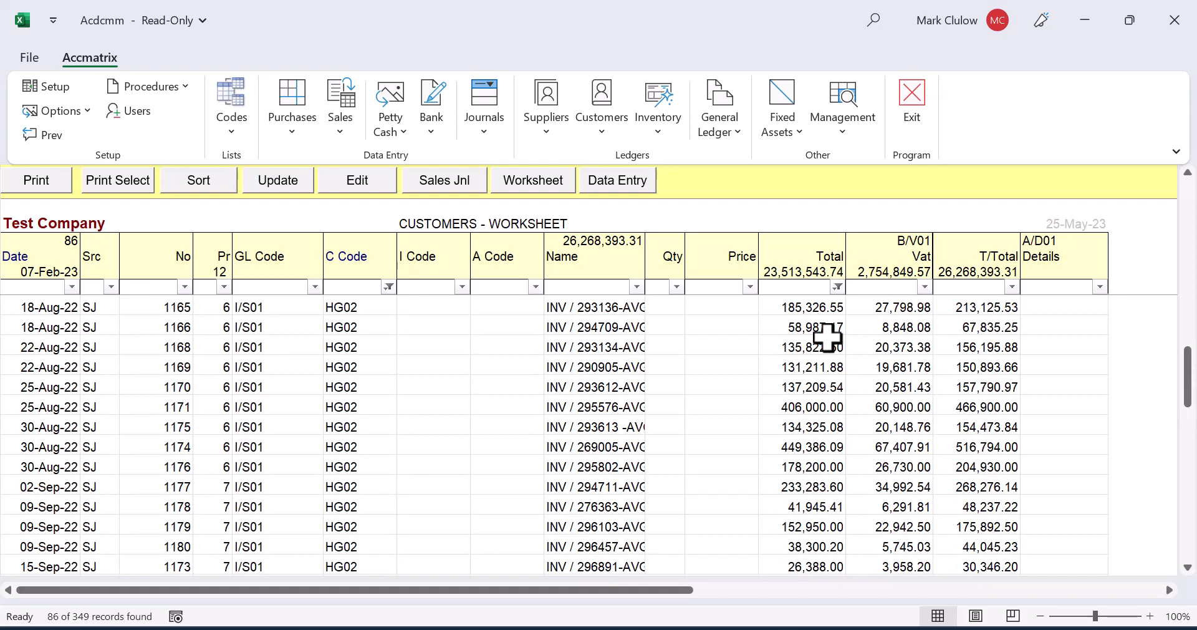
click(43, 139)
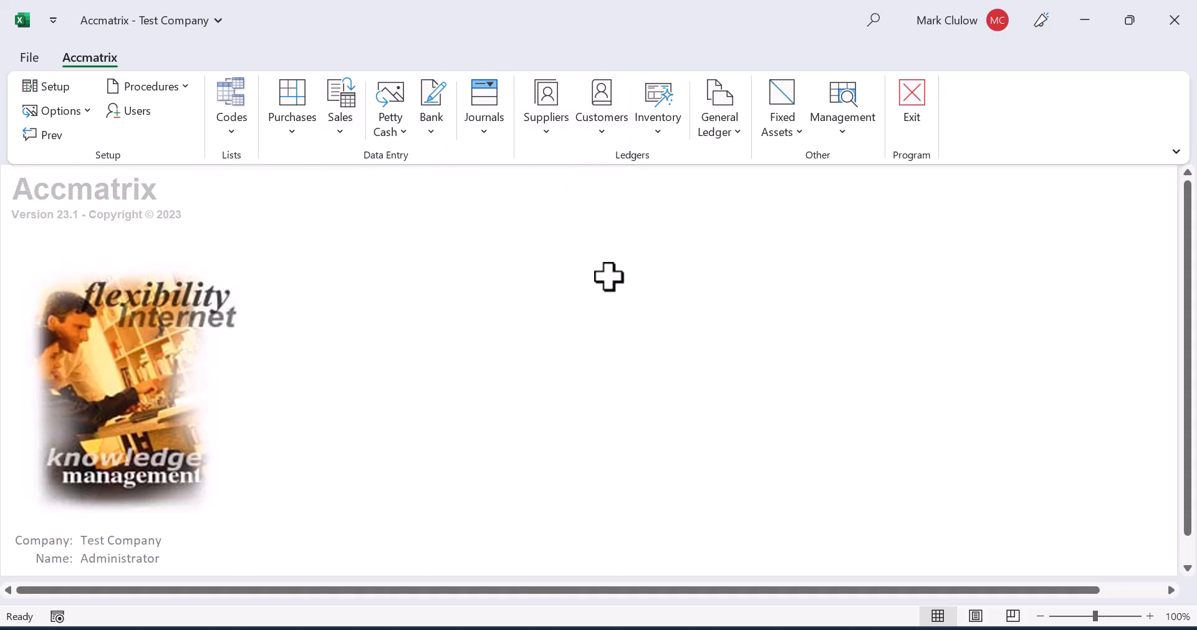
Step: Open the individual customer account for HG02, confirm the period range, and review its invoices and age analysis
click(605, 131)
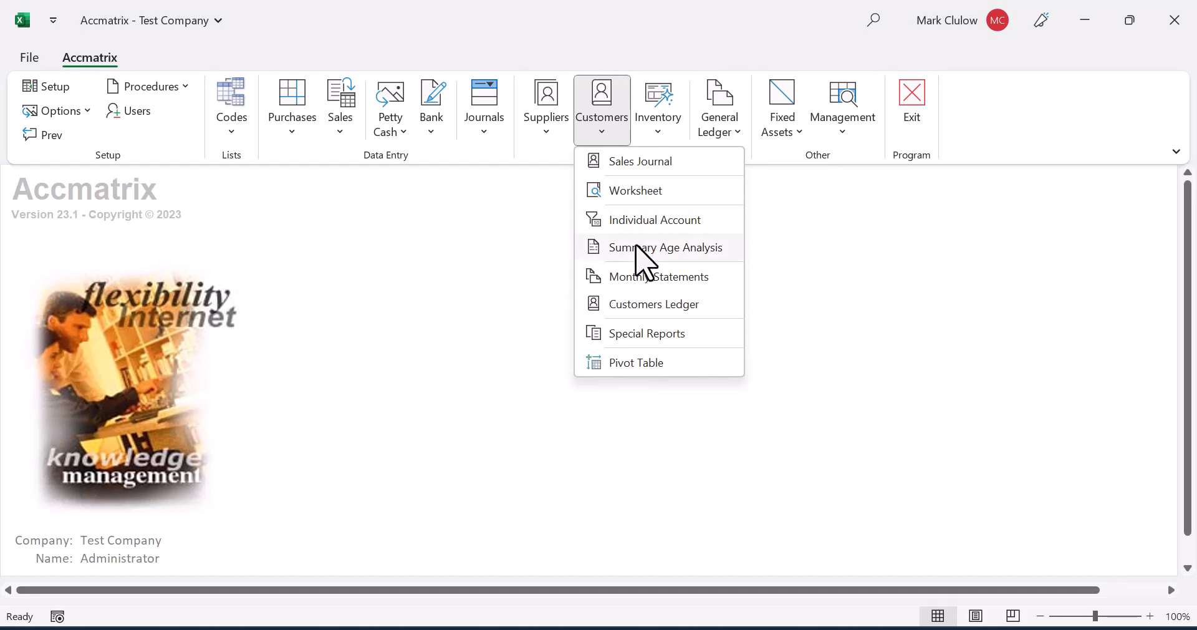
click(637, 221)
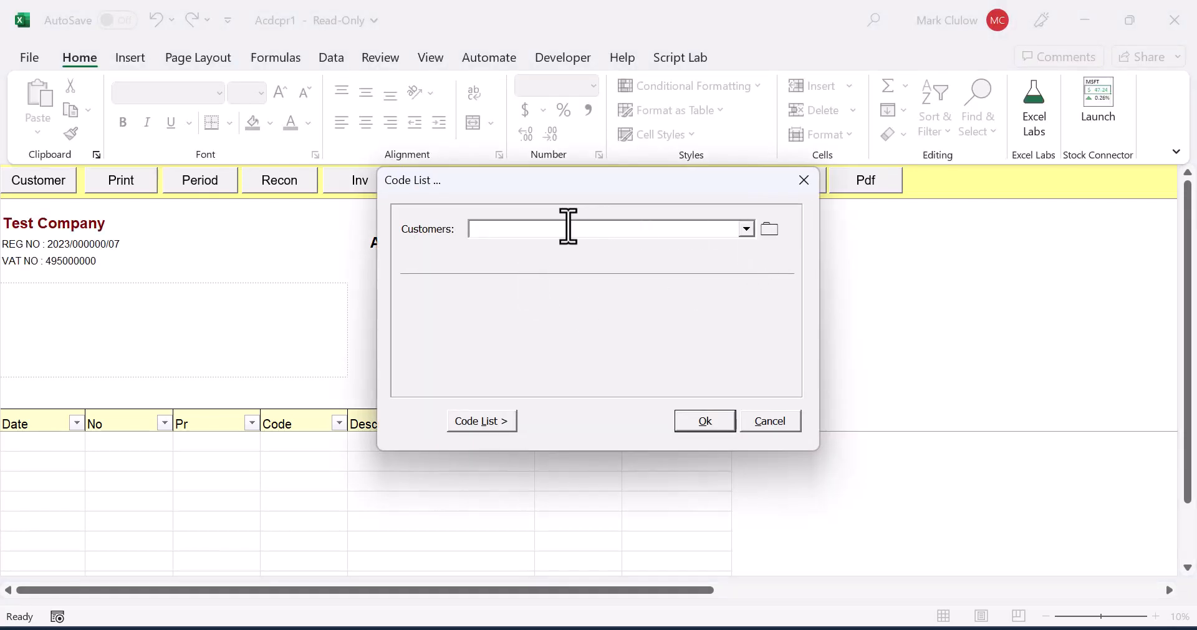
text(HG02 - Eleifend Nec Incorporated)
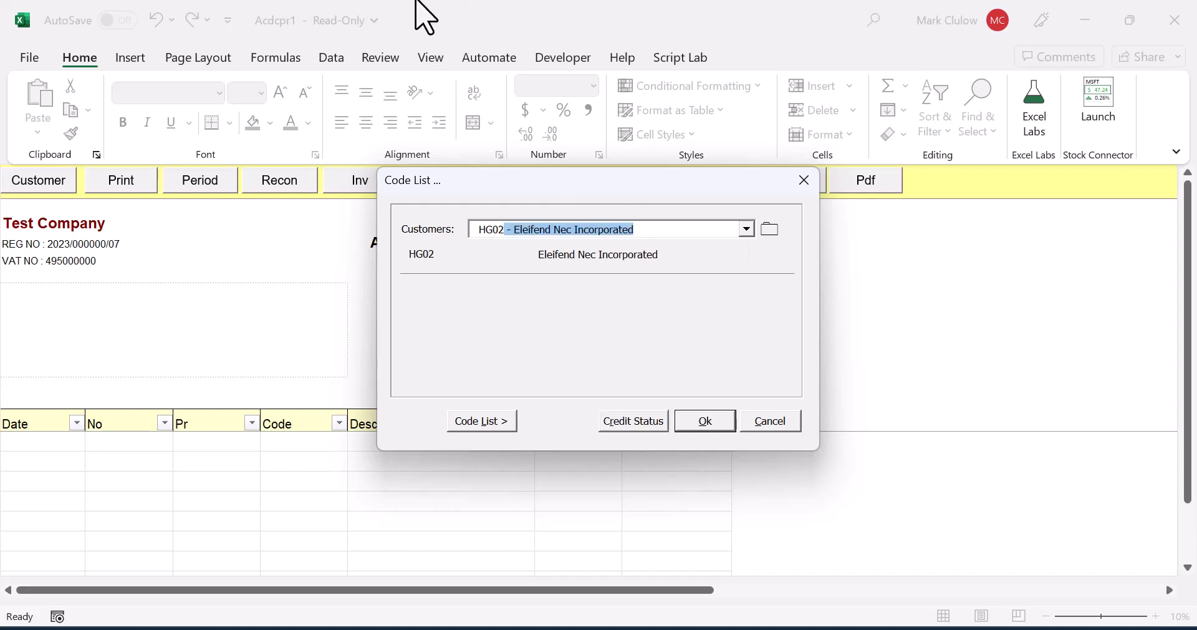
click(710, 419)
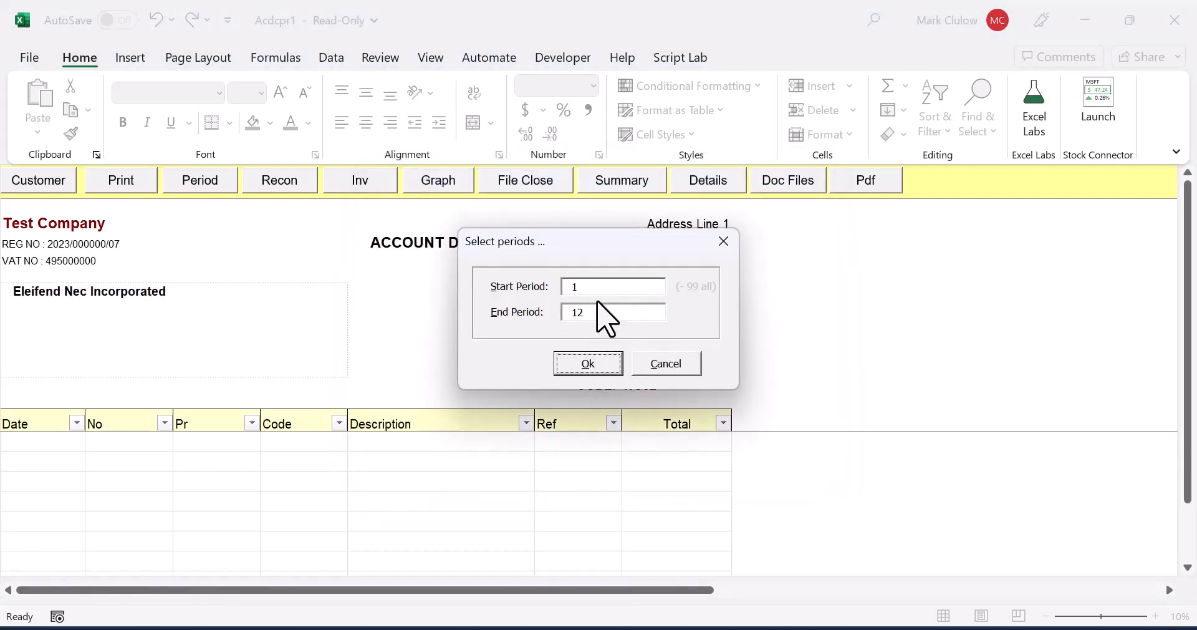
click(592, 288)
key(Return)
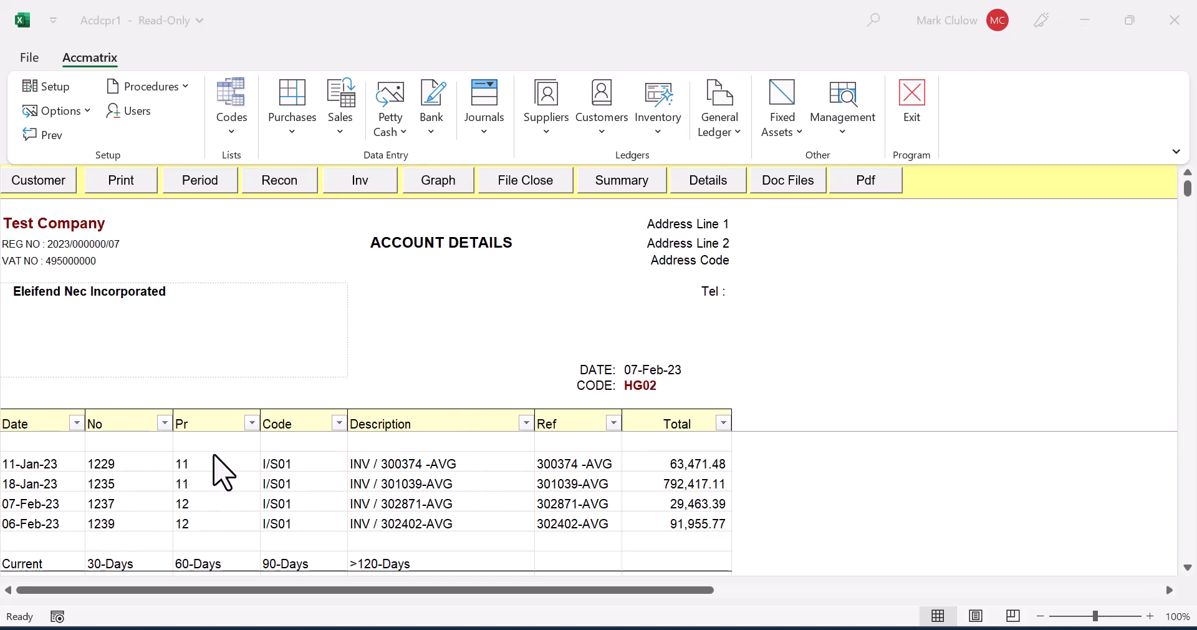
scroll(406, 480, down, 1)
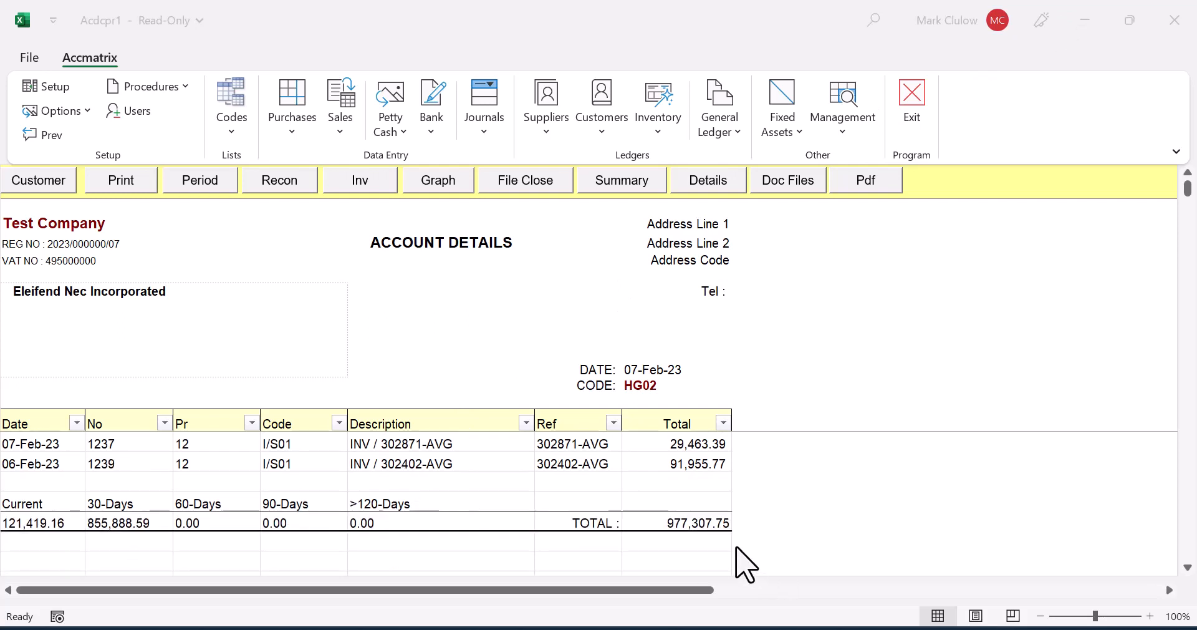
scroll(681, 484, up, 1)
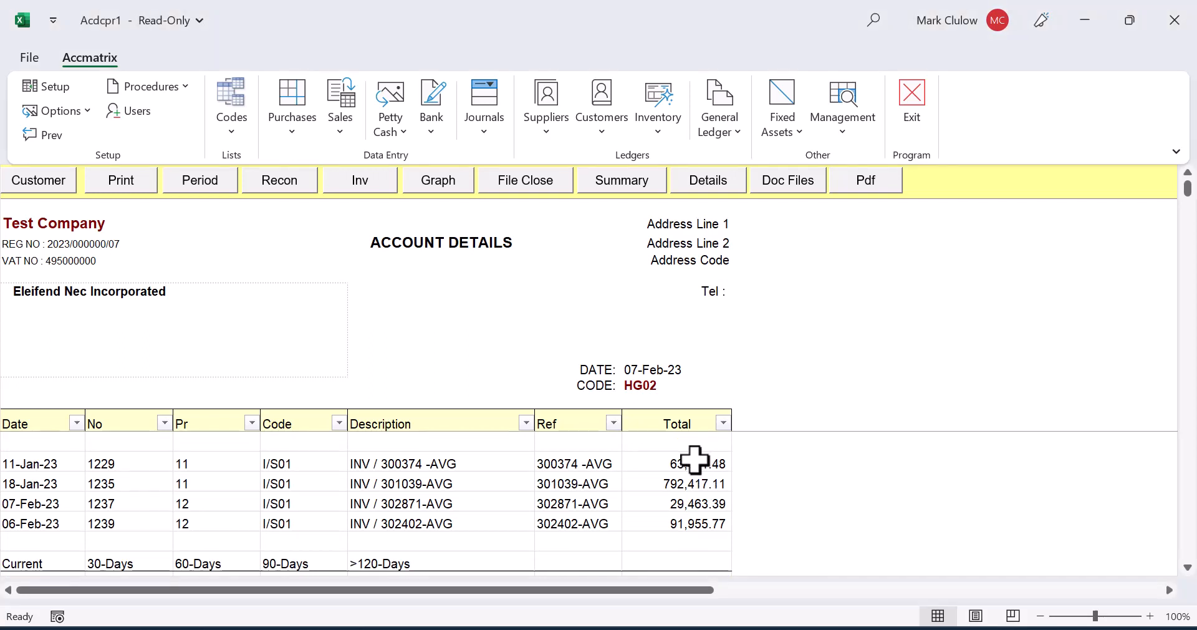
Step: Compare the invoice totals for HG02 with the current and 30-day ageing amounts, and return to the main screen
drag(697, 462, 689, 522)
scroll(689, 523, down, 1)
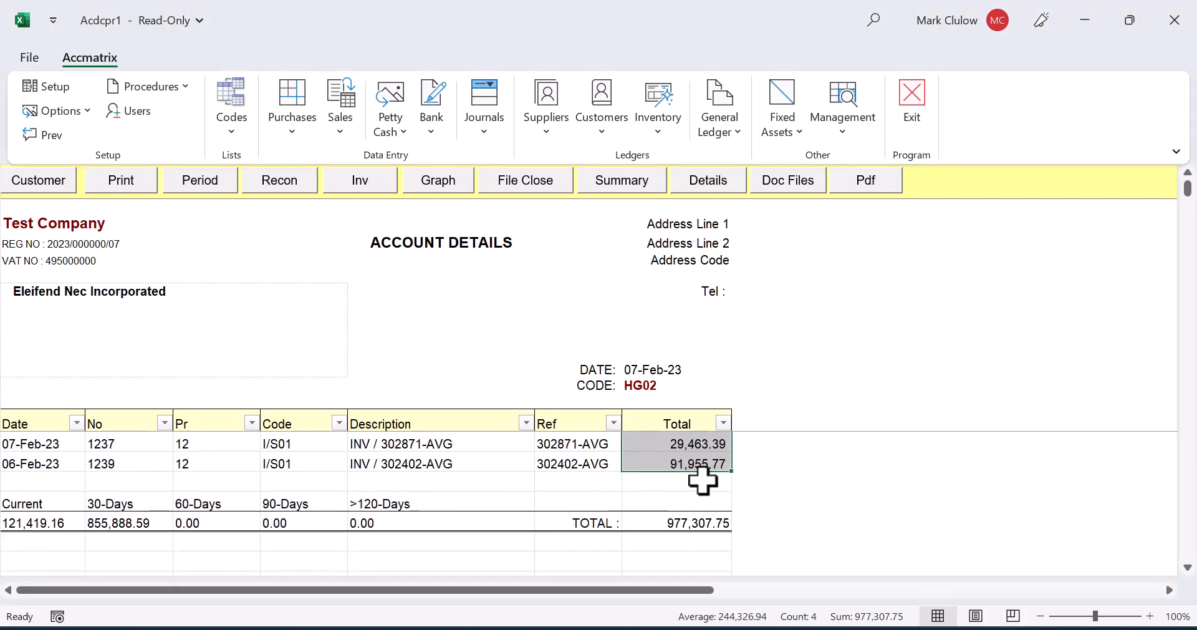
click(683, 444)
drag(683, 444, 685, 461)
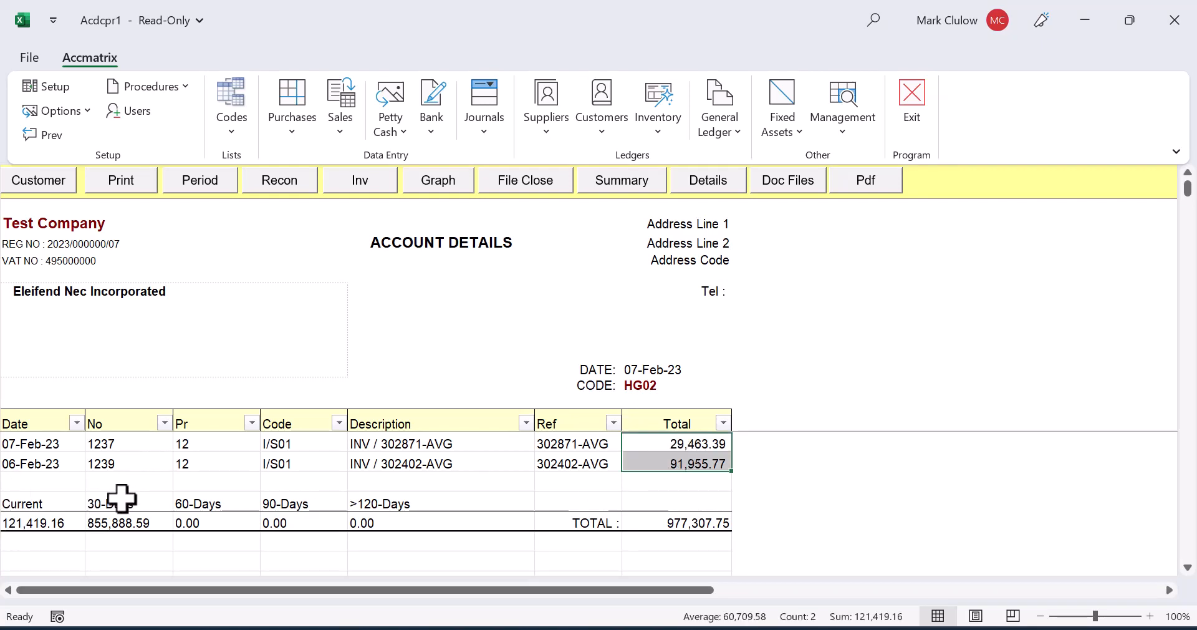
scroll(156, 492, up, 1)
drag(662, 464, 662, 485)
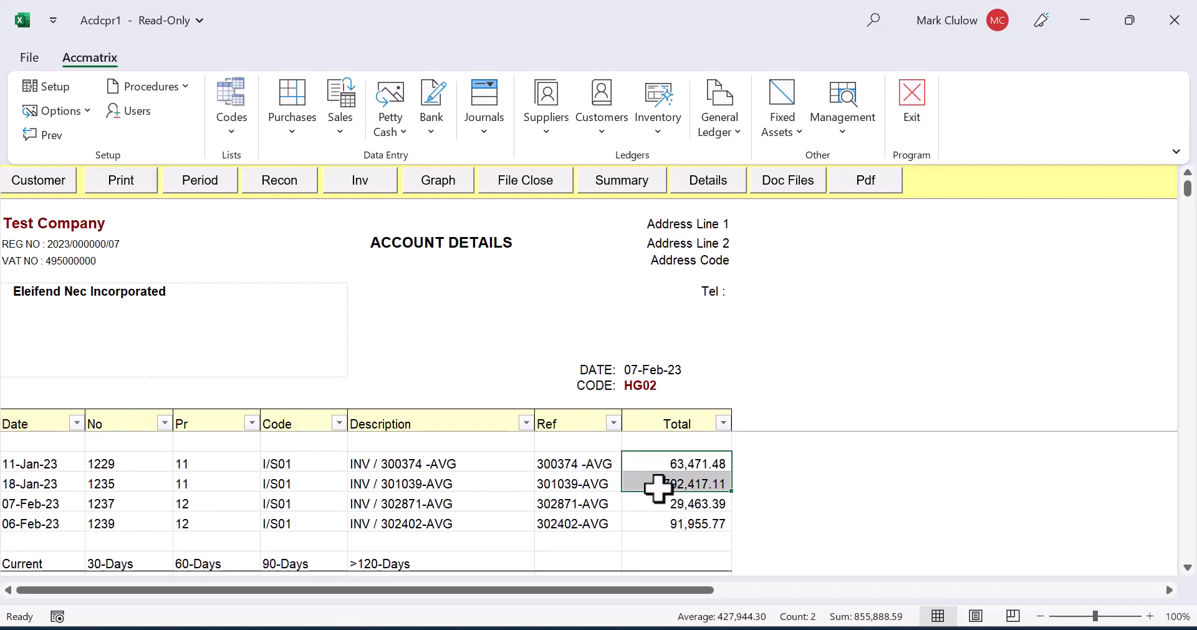
scroll(233, 513, down, 1)
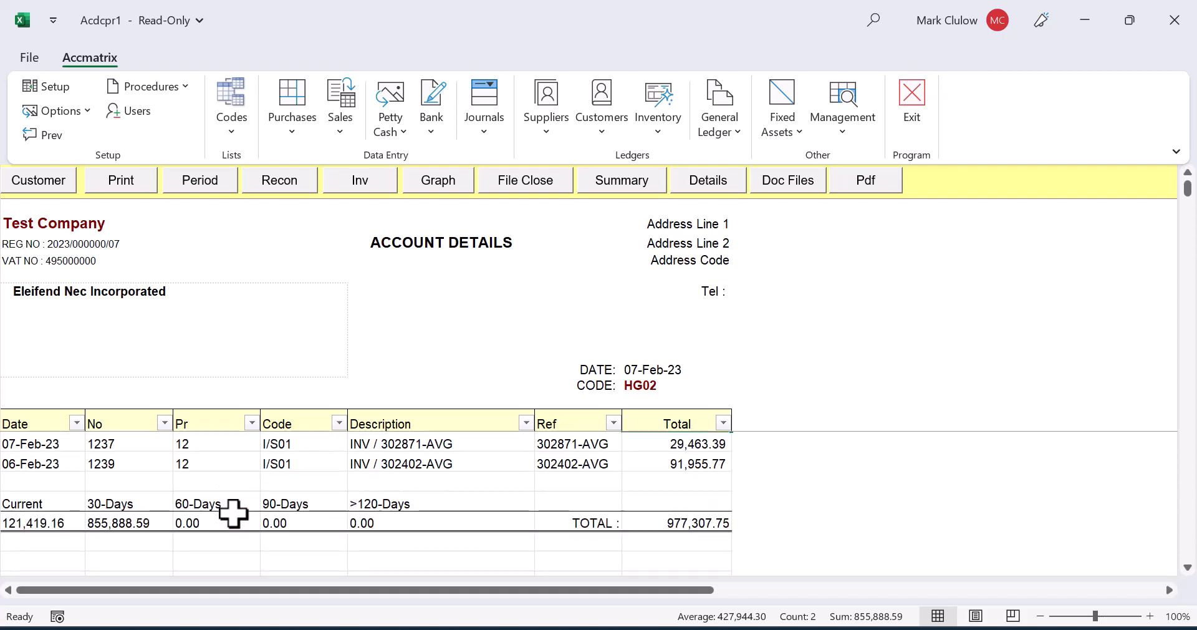
scroll(234, 514, up, 1)
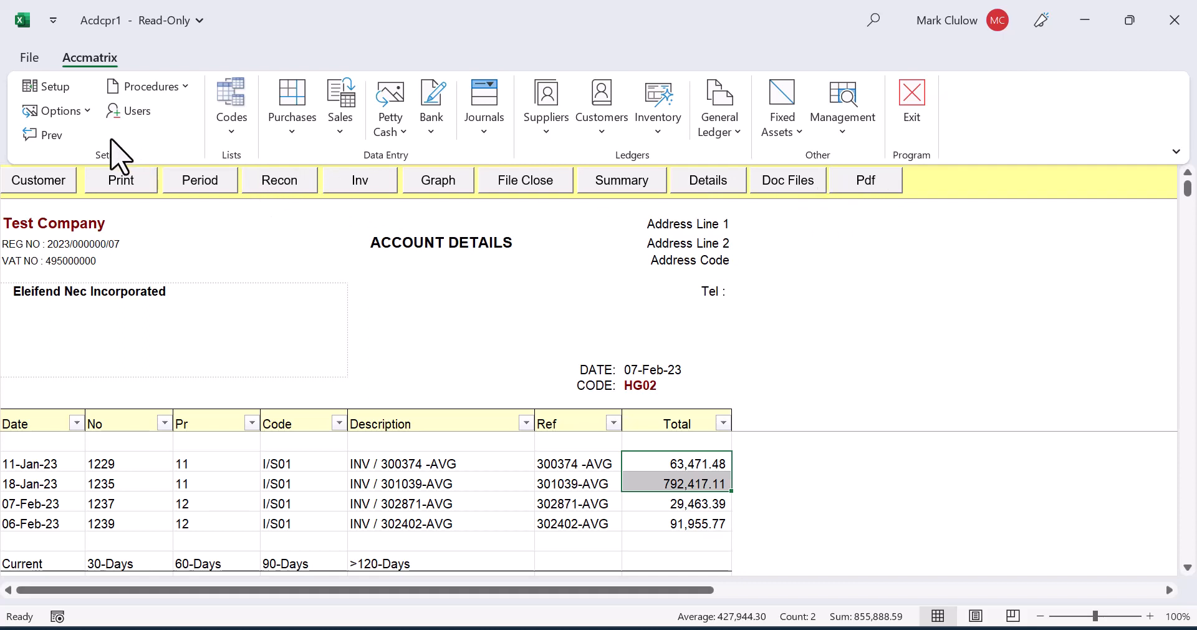
click(53, 141)
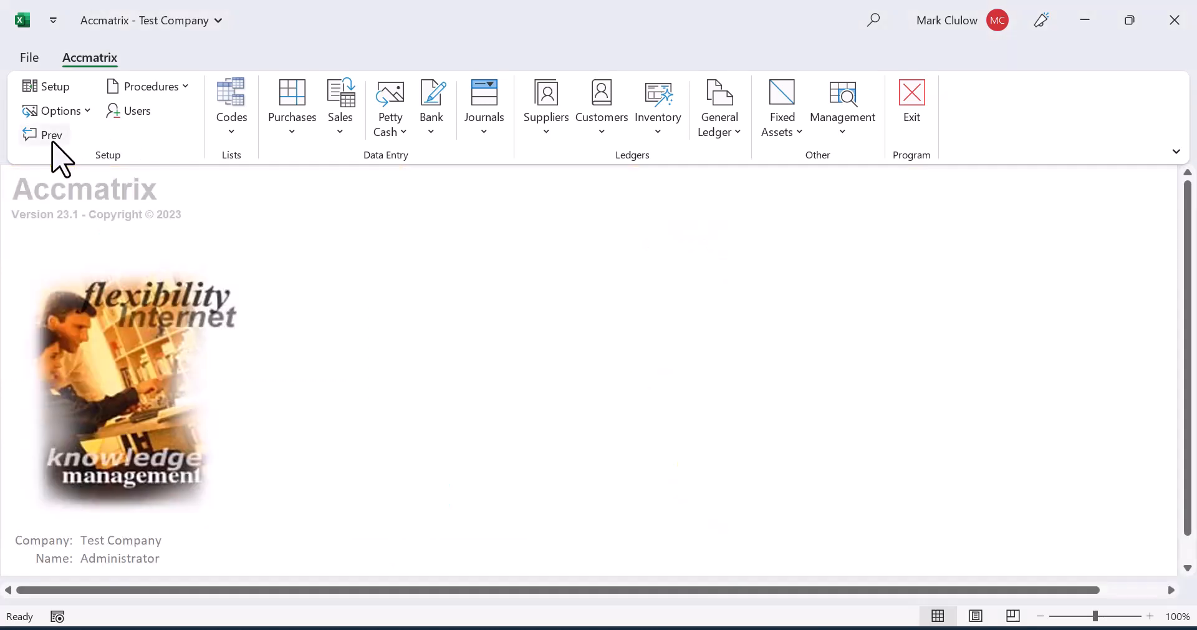
Step: Open the customers' Summary Age Analysis for ageing period 12
click(603, 125)
click(622, 248)
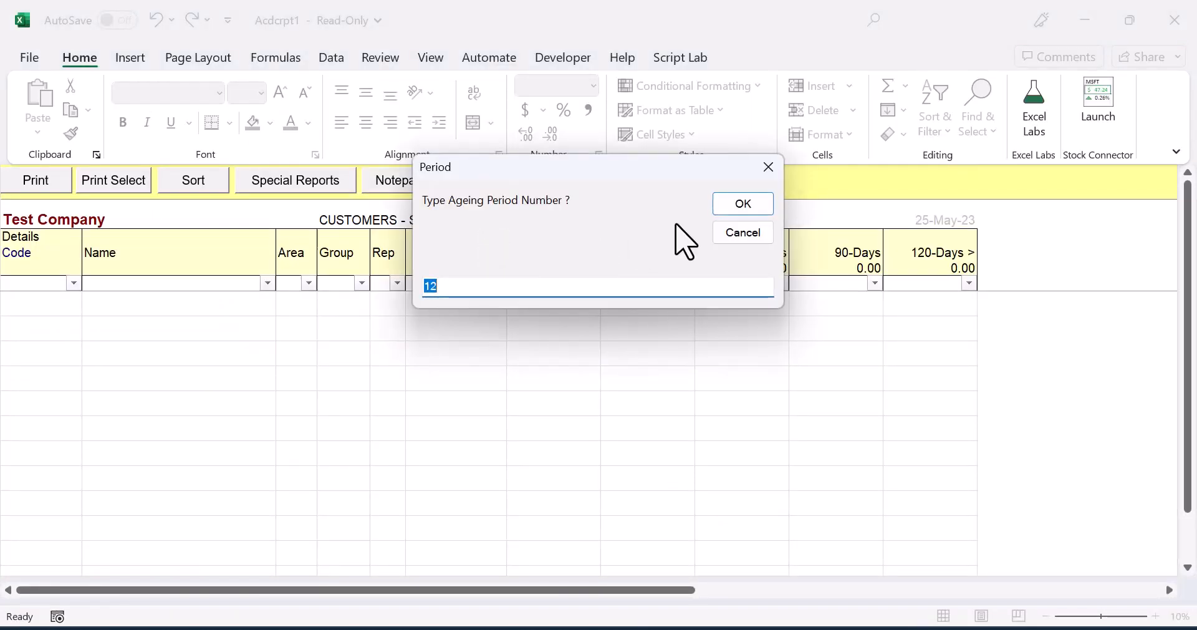
click(739, 203)
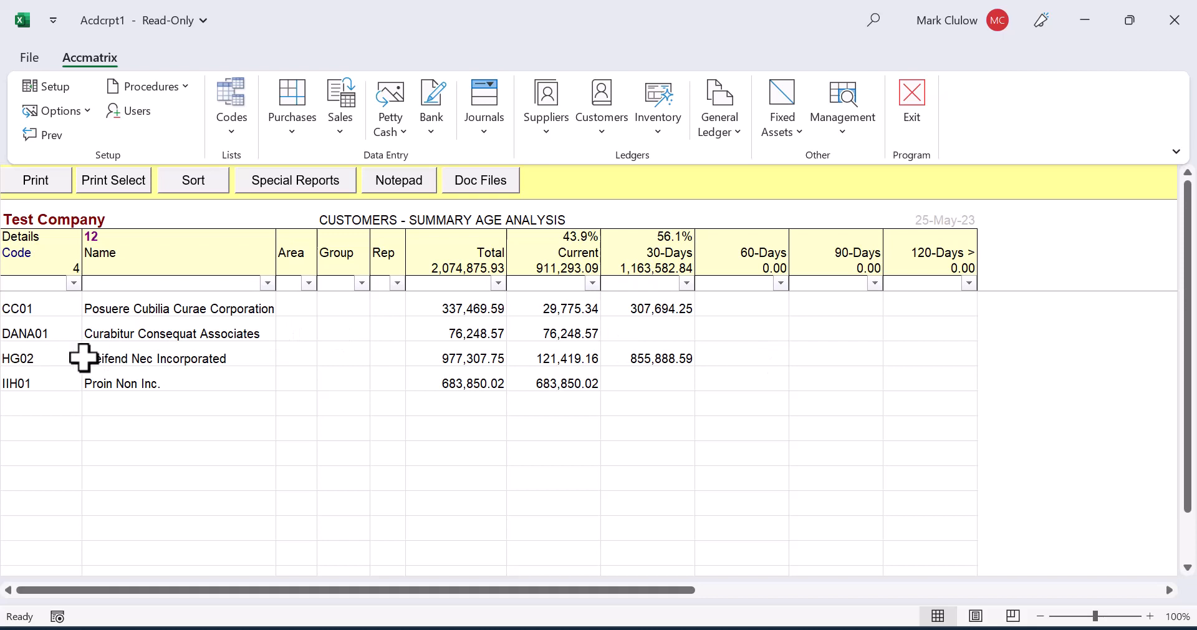
Step: Drill down from the HG02 total in the age analysis to its account details, and return to the main screen
click(142, 359)
click(474, 359)
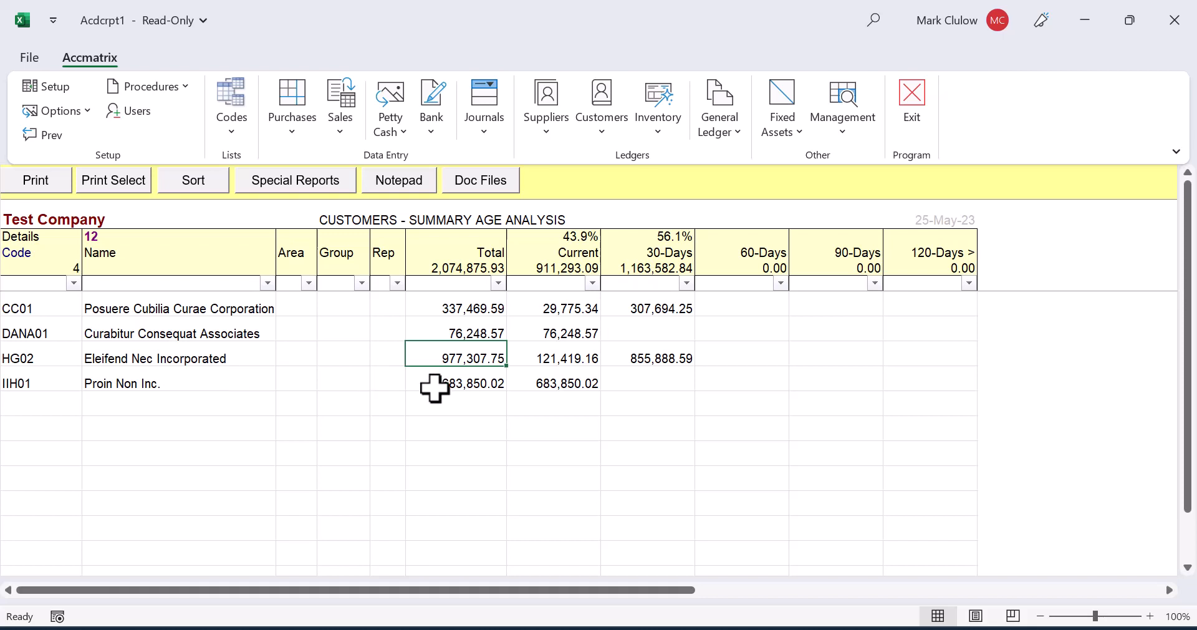
double_click(470, 354)
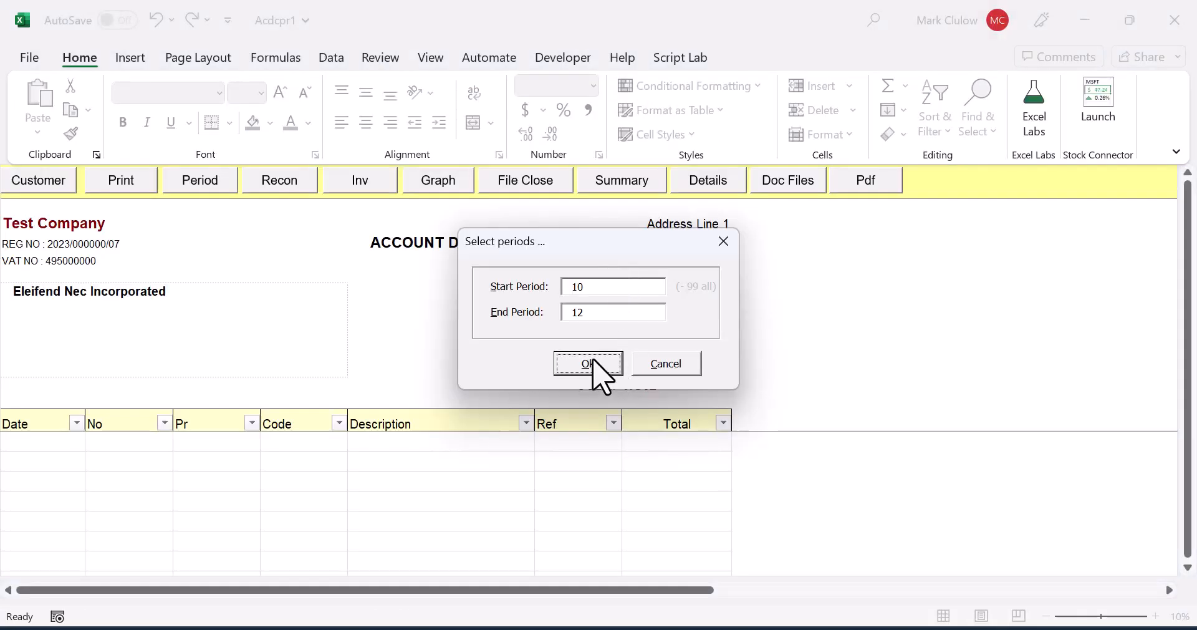
click(591, 361)
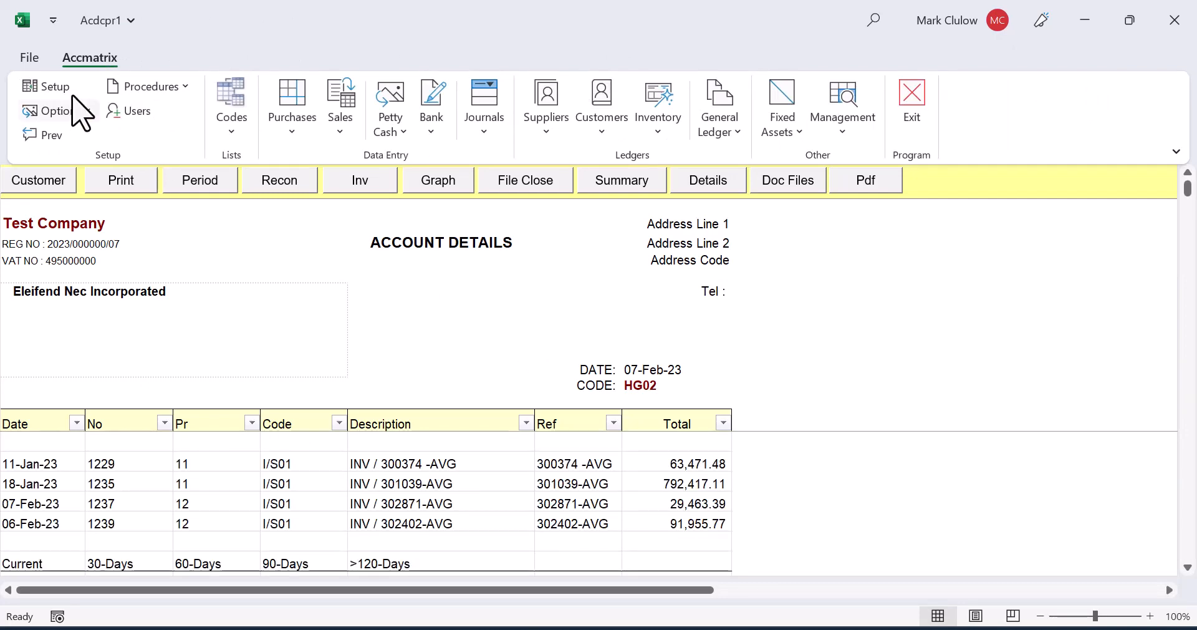
click(40, 136)
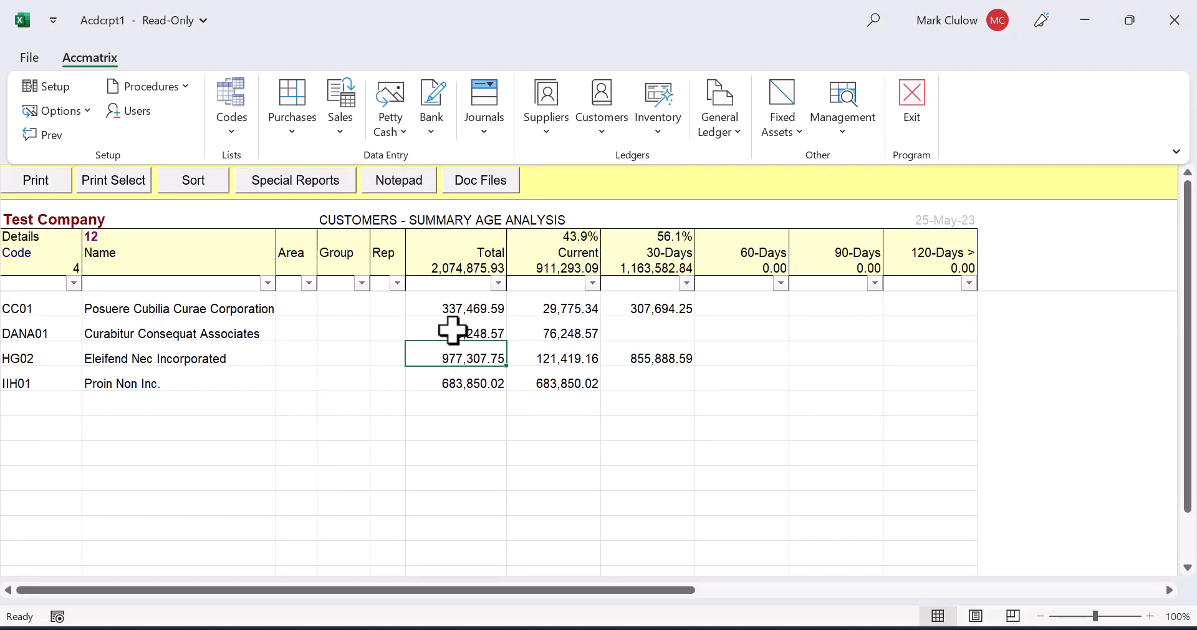
click(45, 139)
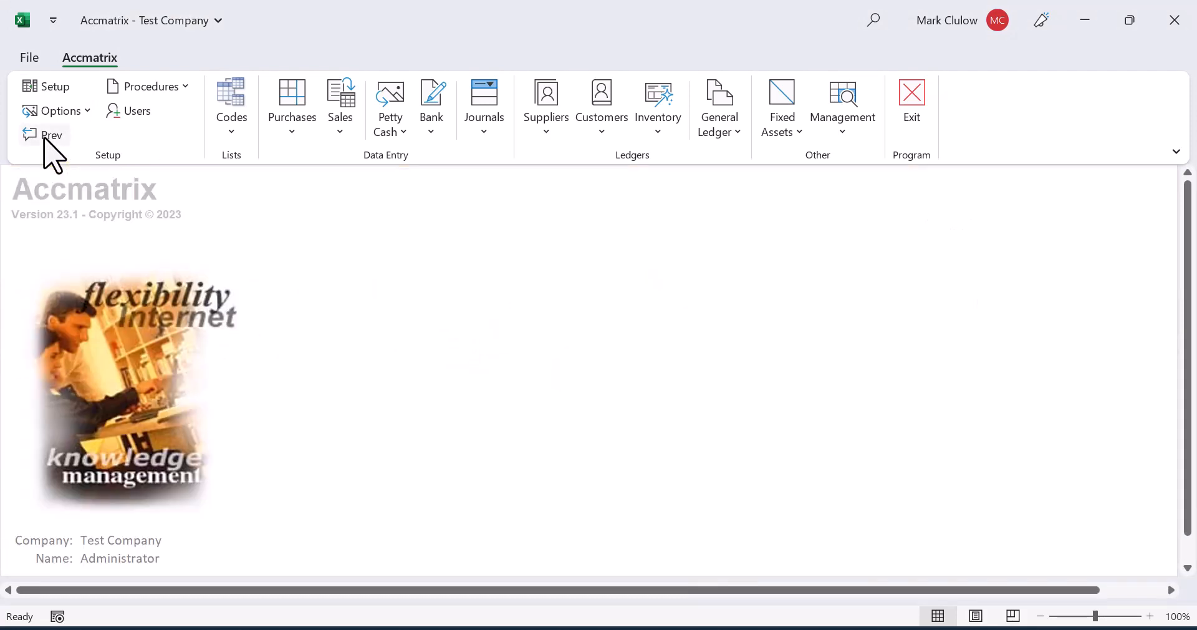
Step: Start Monthly Statements with the customer codes cleared, periods 10 to 12 and the statement print date 28-Feb-2023
click(602, 131)
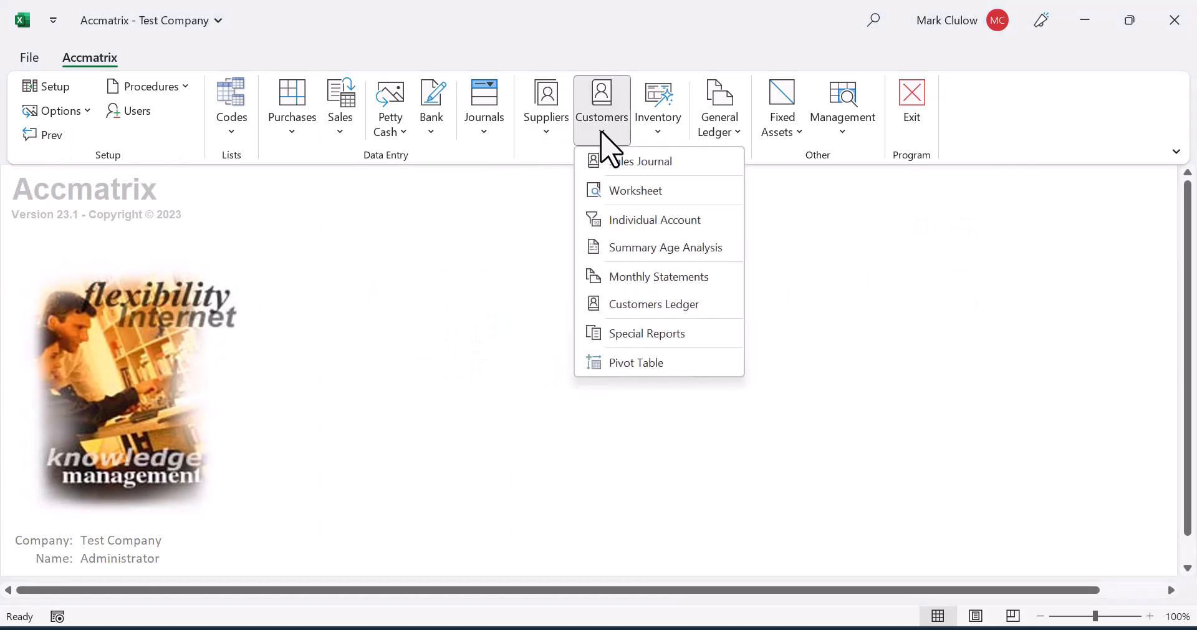
click(634, 283)
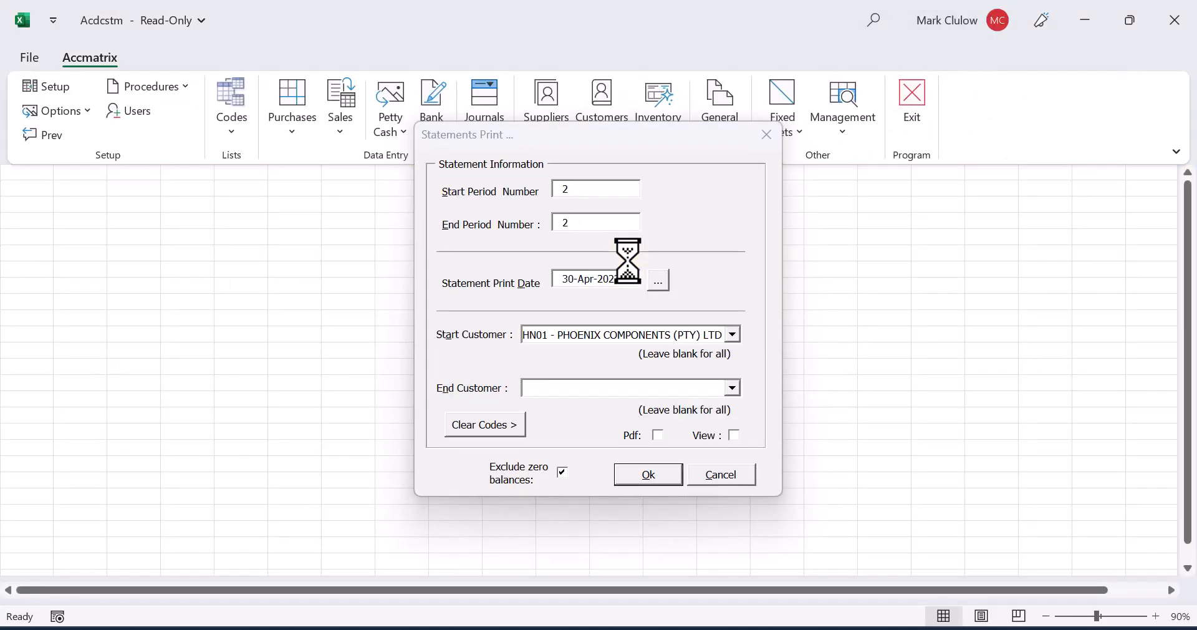
click(484, 426)
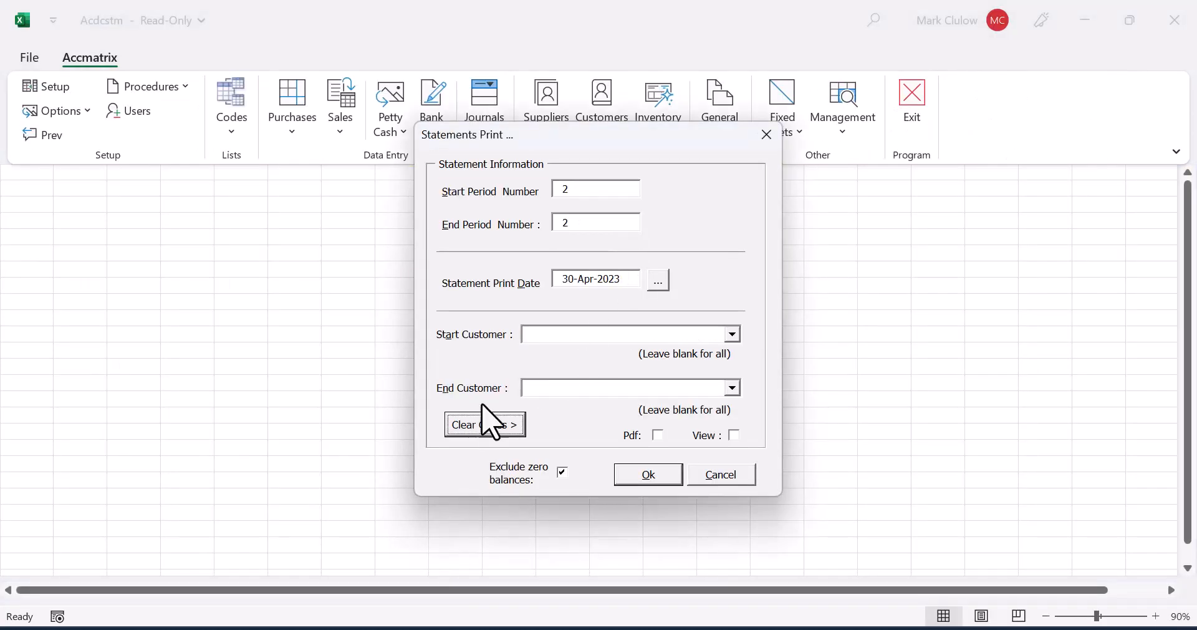
click(571, 190)
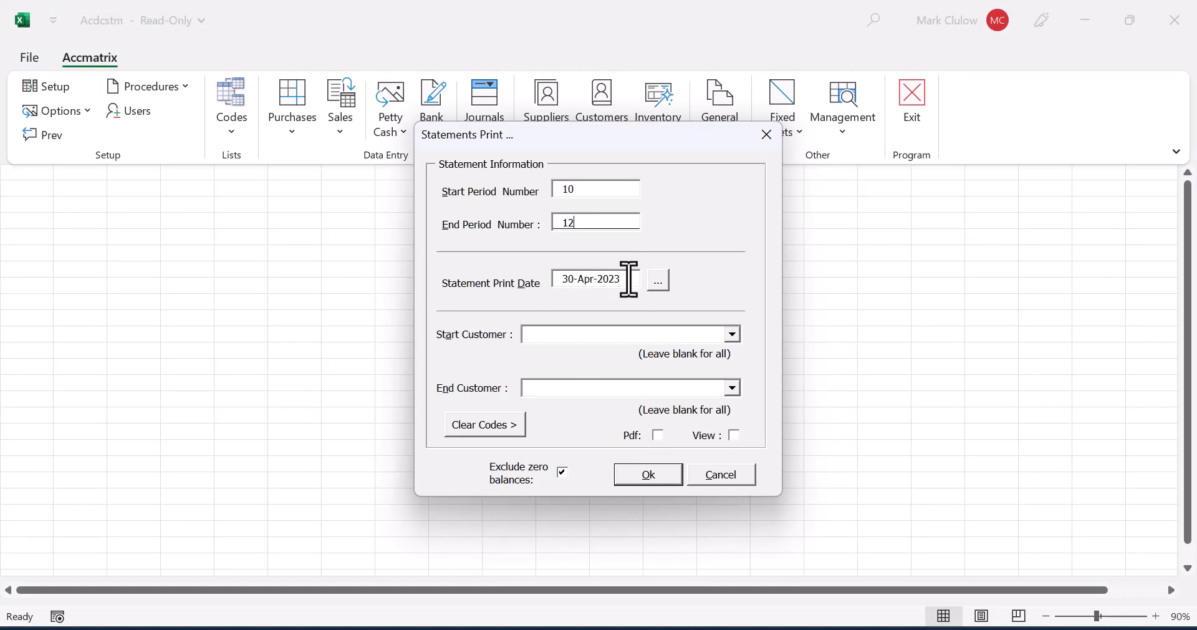
key(Tab)
text(28)
Step: Generate the statement with HG02 as start customer and the View option enabled, review it, and close it
click(586, 335)
text(HG)
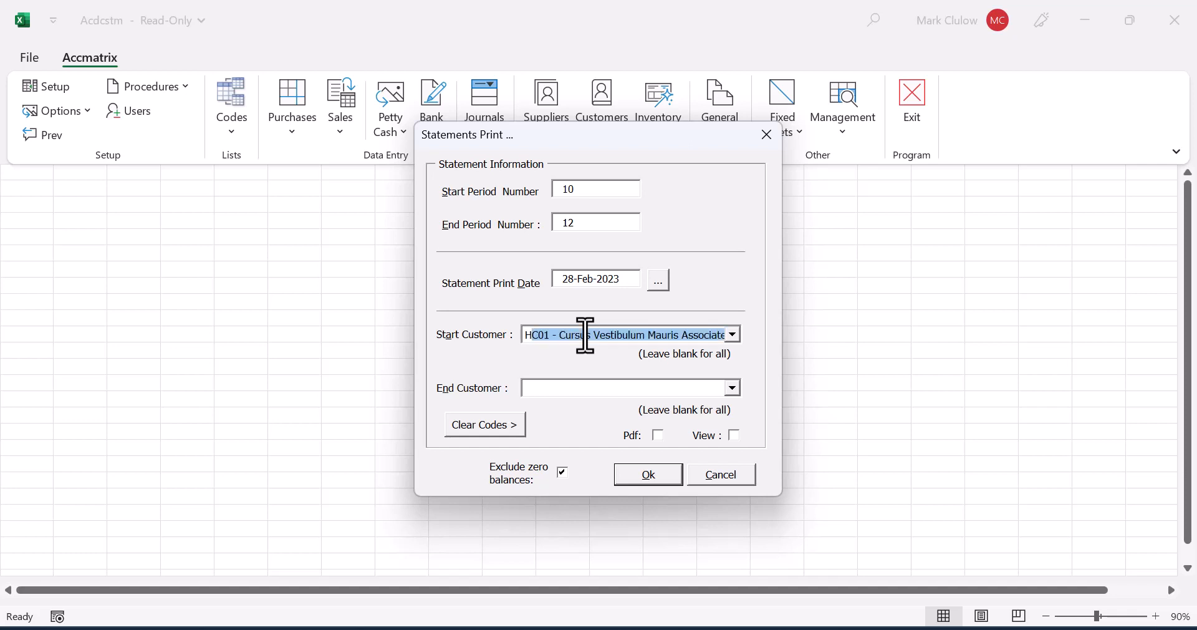
text(02 - Eleifend Nec Incorporated)
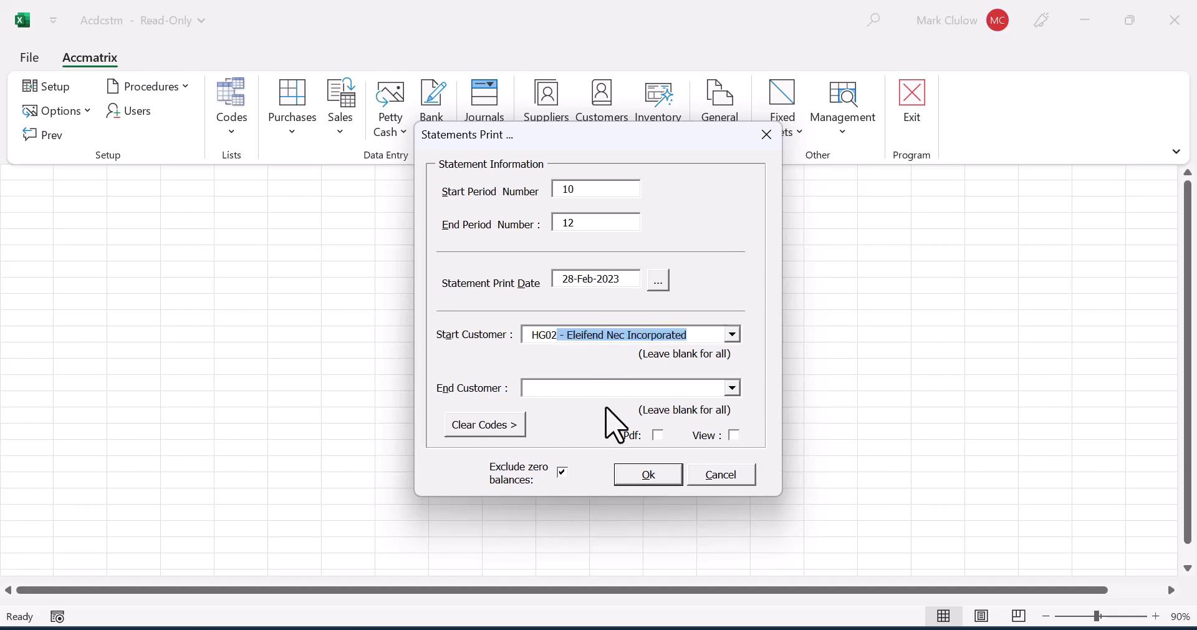
click(659, 436)
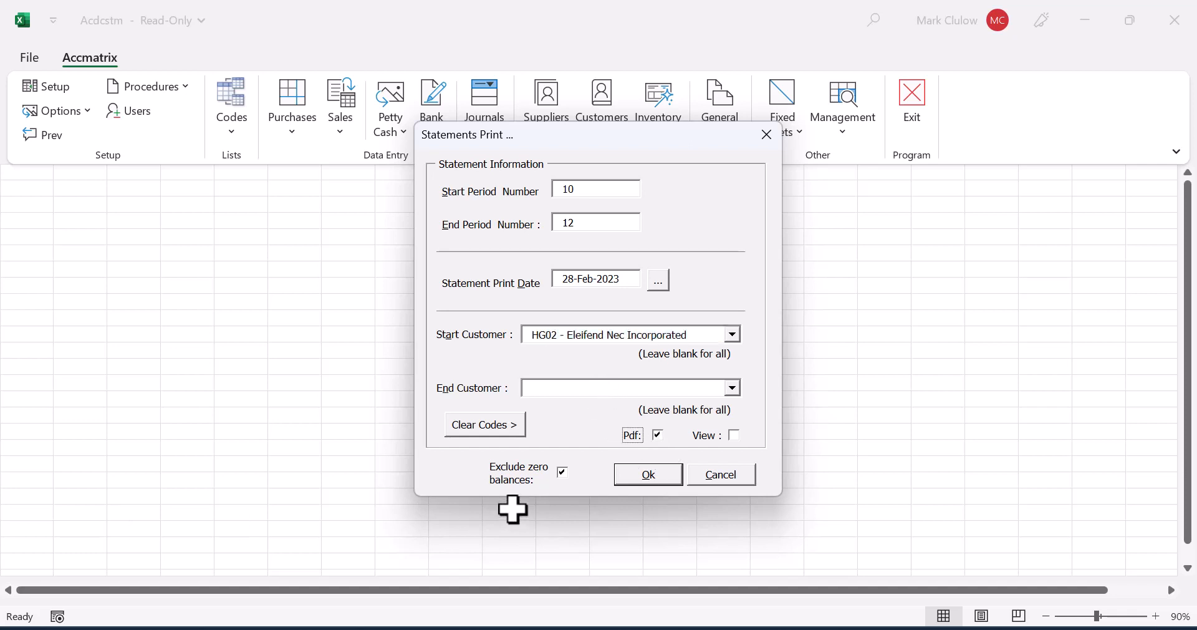
click(660, 437)
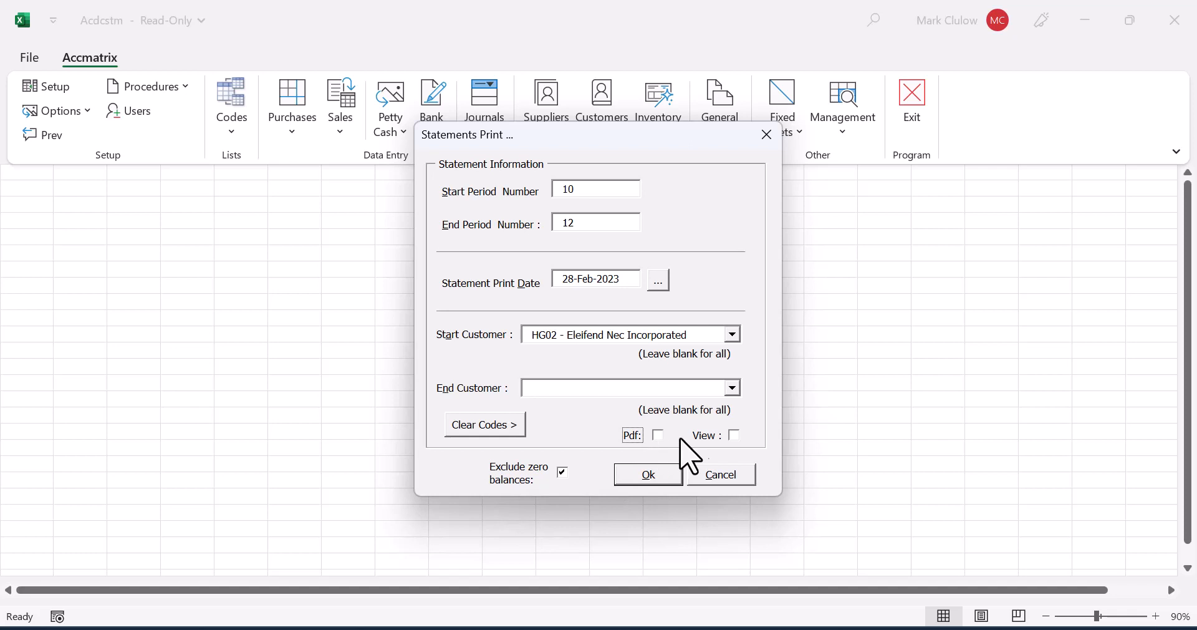
click(736, 435)
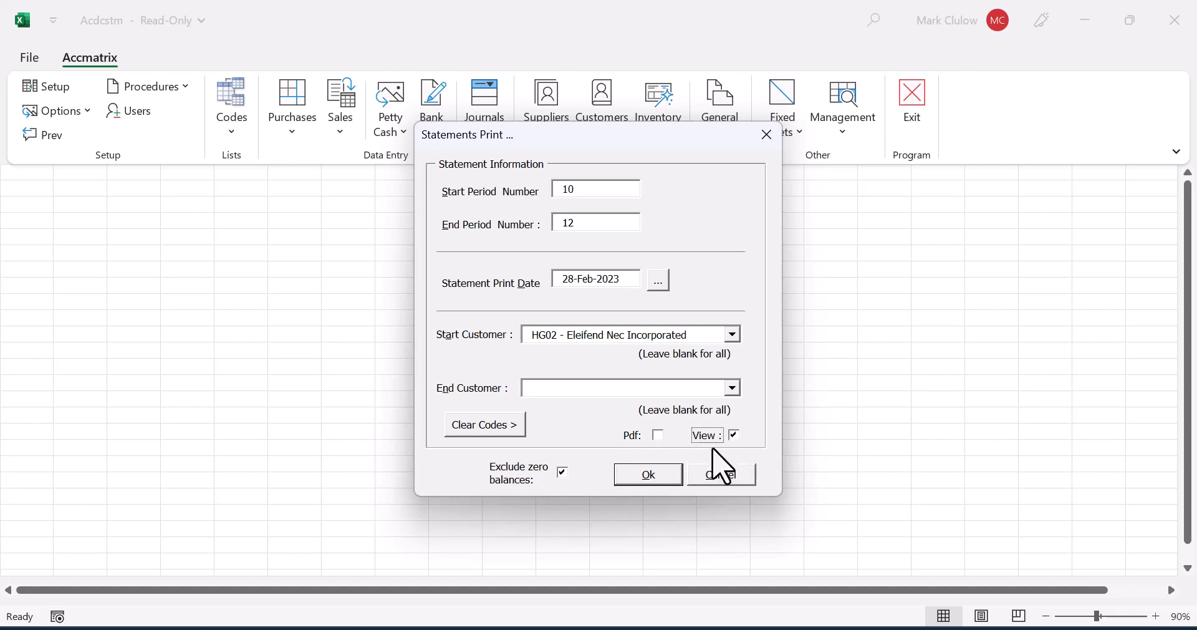
click(650, 476)
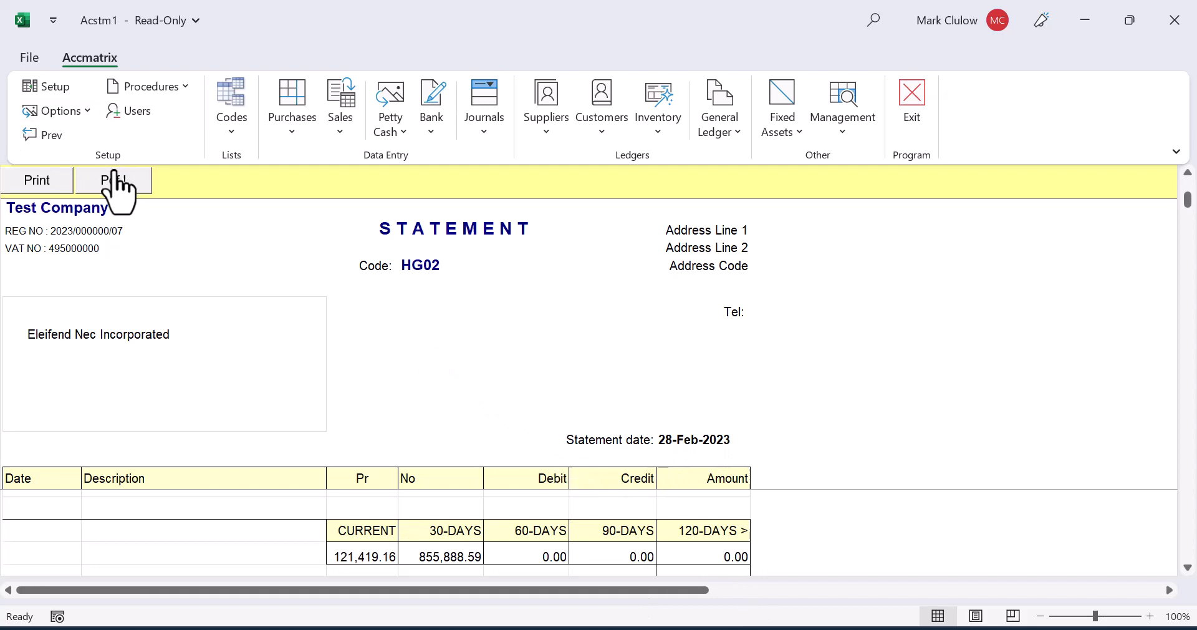
click(55, 136)
click(616, 122)
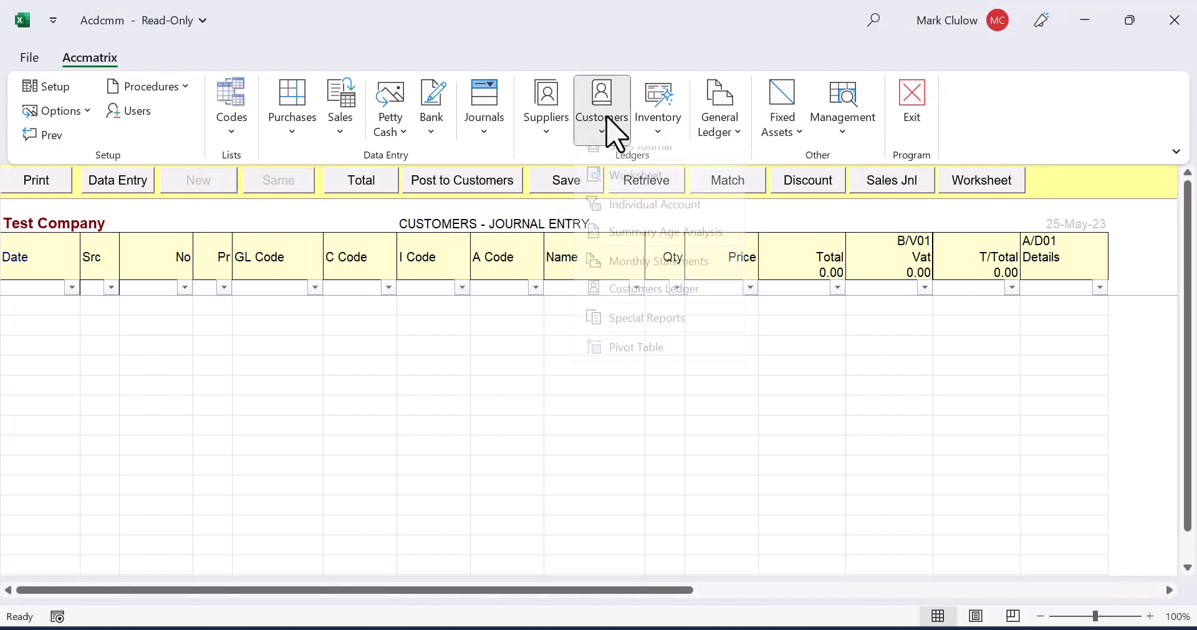
click(642, 275)
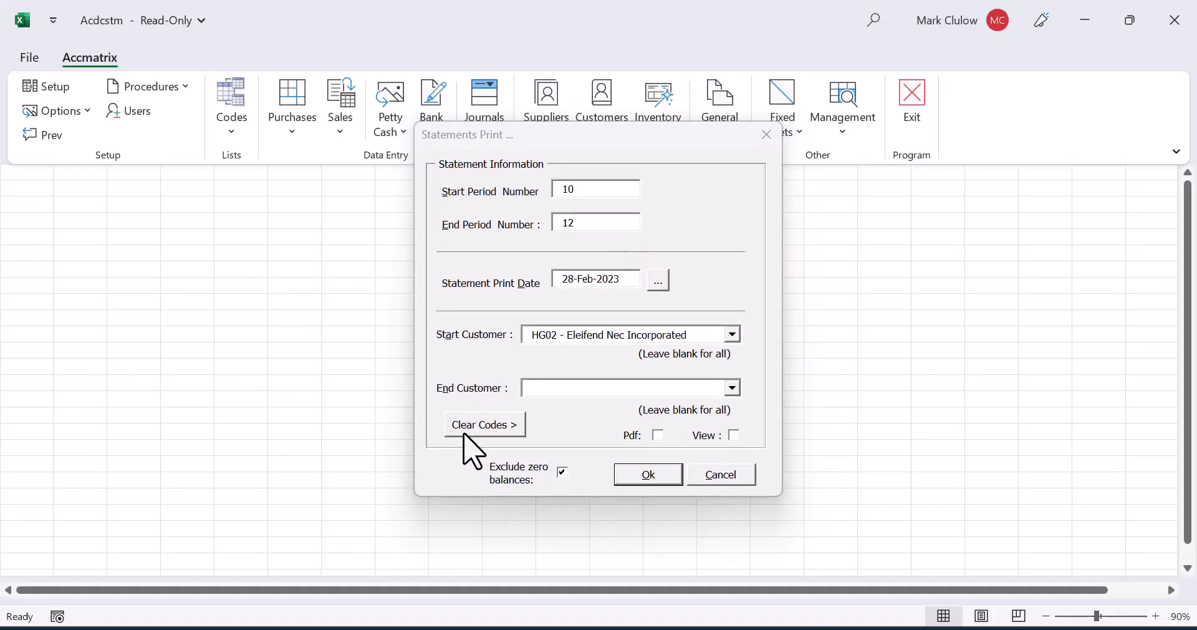
click(477, 425)
click(655, 436)
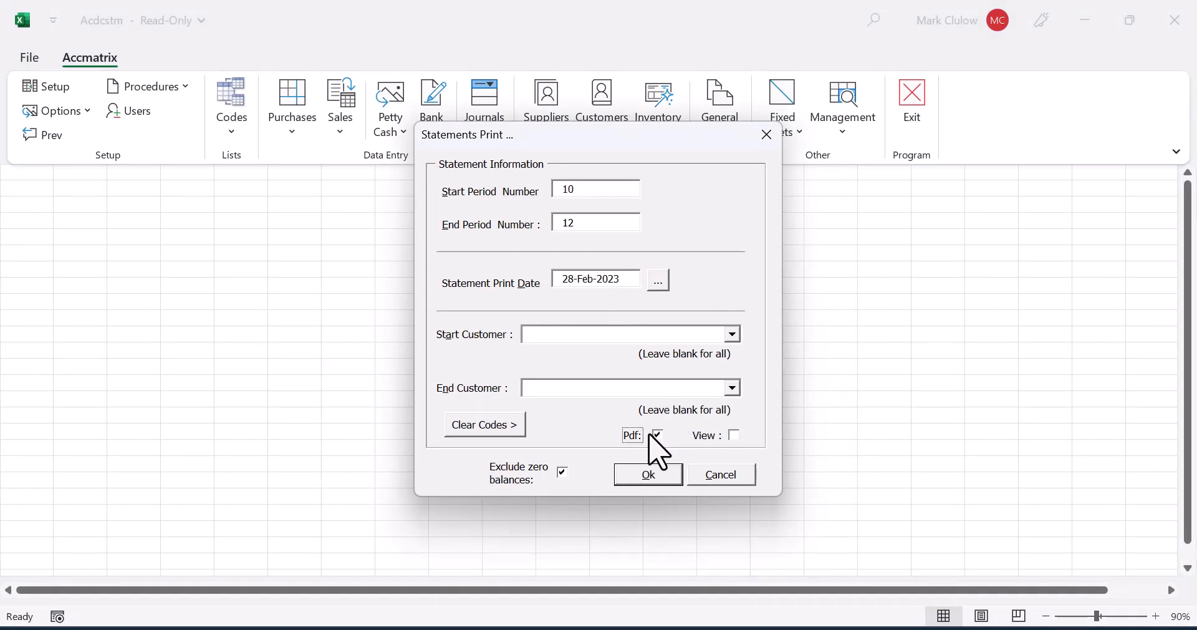
click(724, 478)
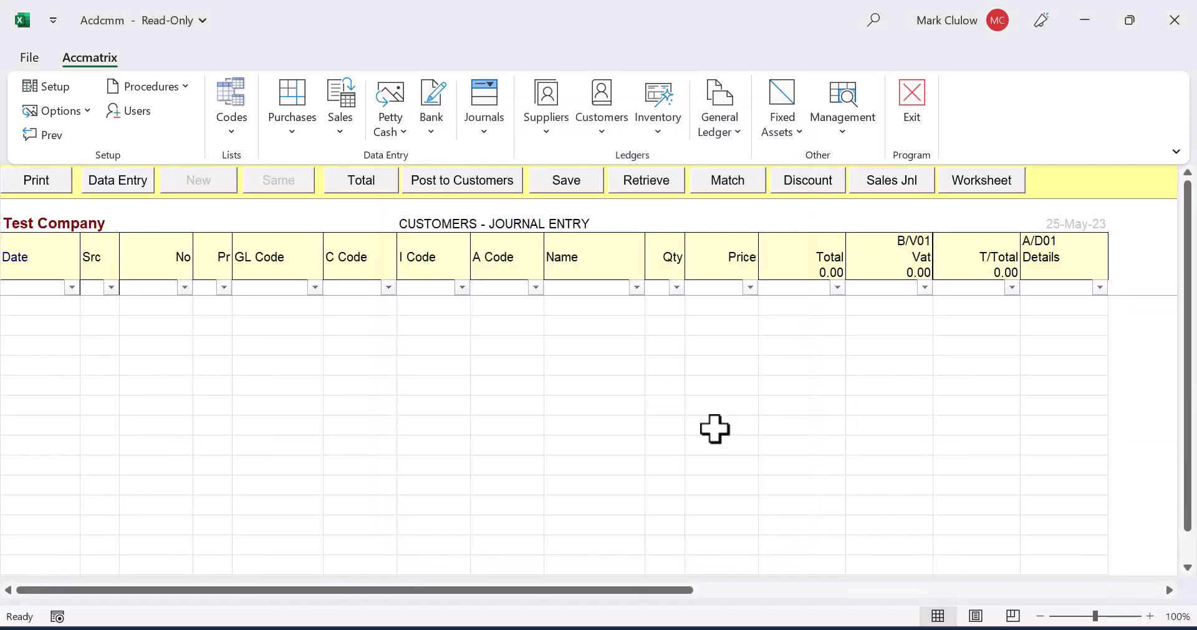
Step: Generate the Customers Ledger detail report with 12 as the end period
click(604, 120)
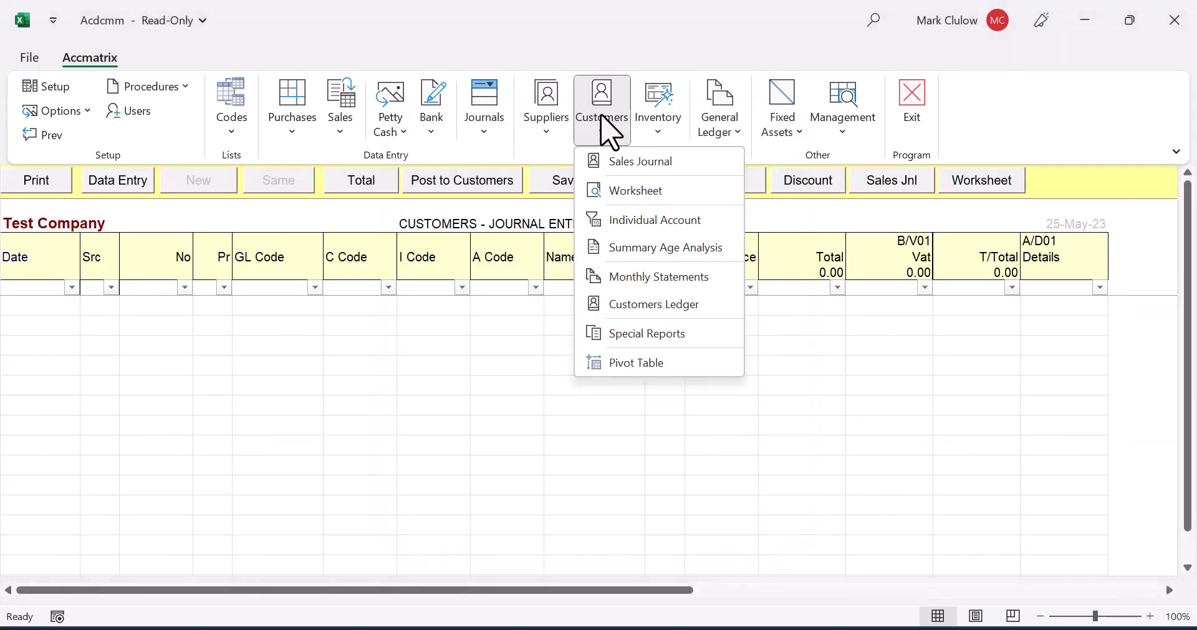
click(637, 308)
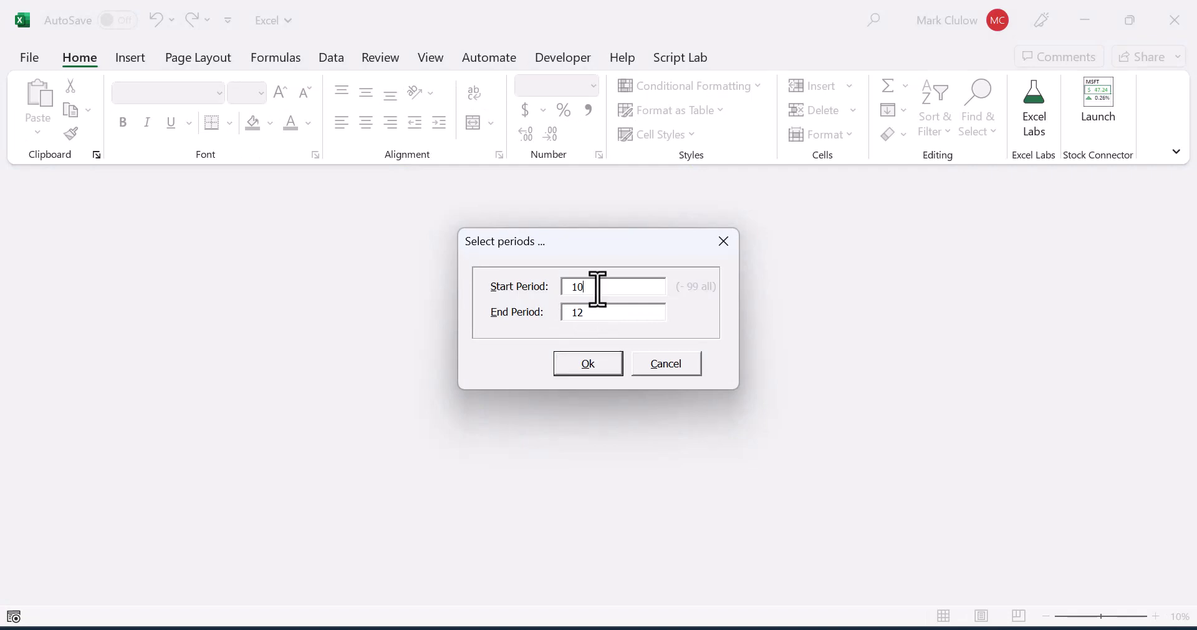
click(589, 364)
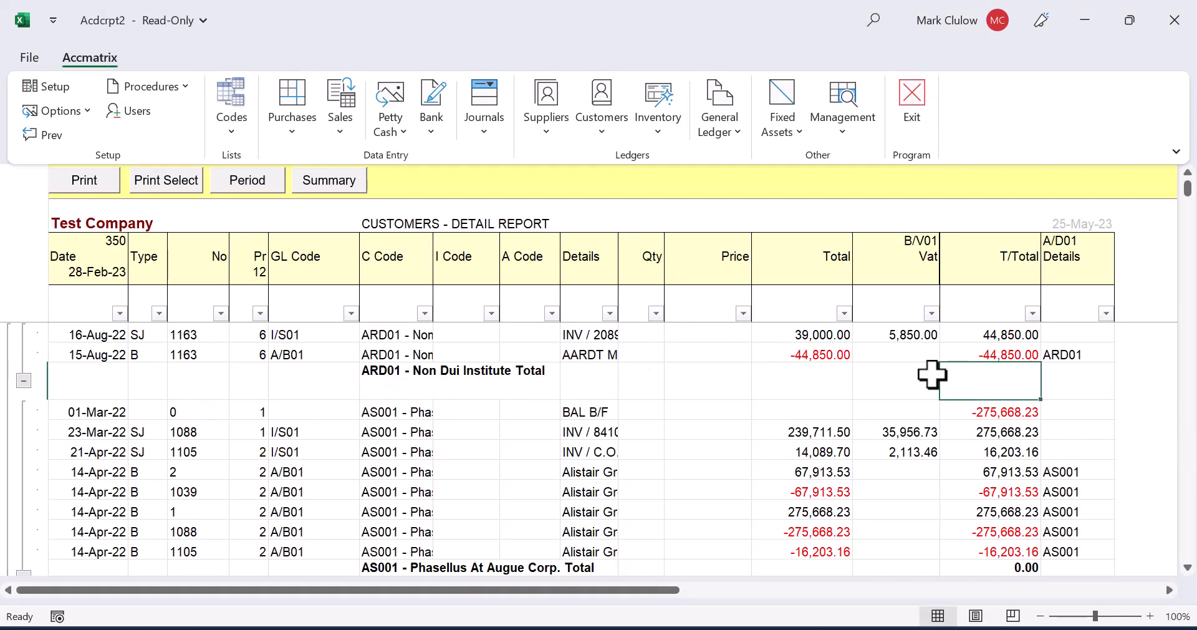
Step: Examine the transactions and account totals of each customer in the Customers detail report
scroll(932, 374, down, 2)
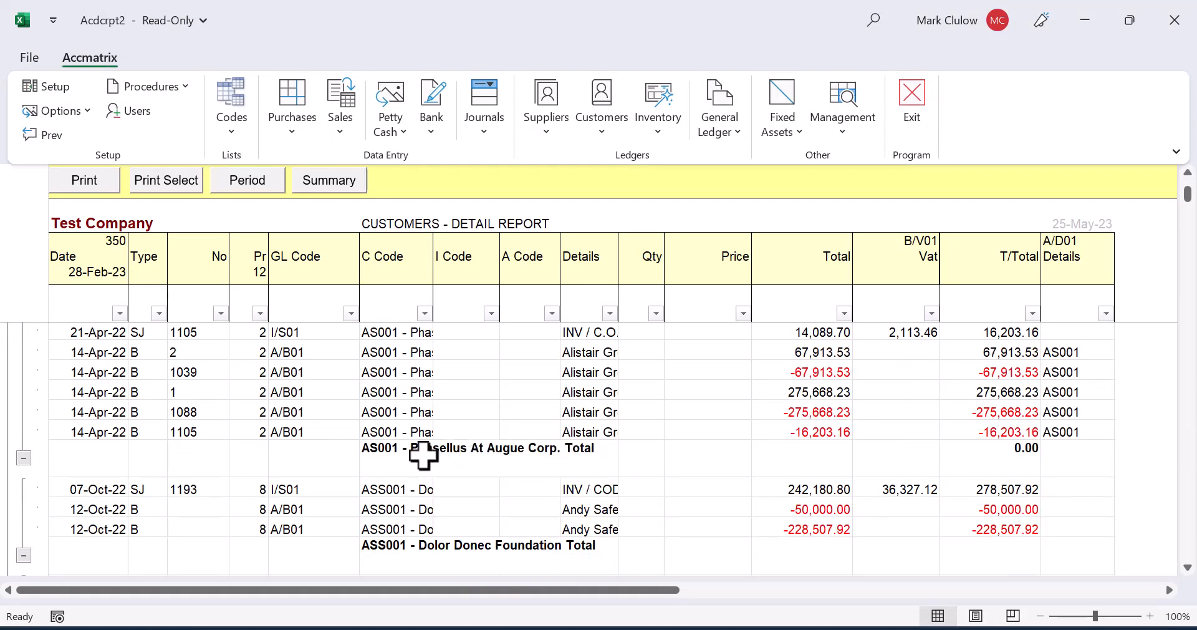
click(1007, 460)
scroll(991, 458, down, 1)
scroll(991, 459, down, 10)
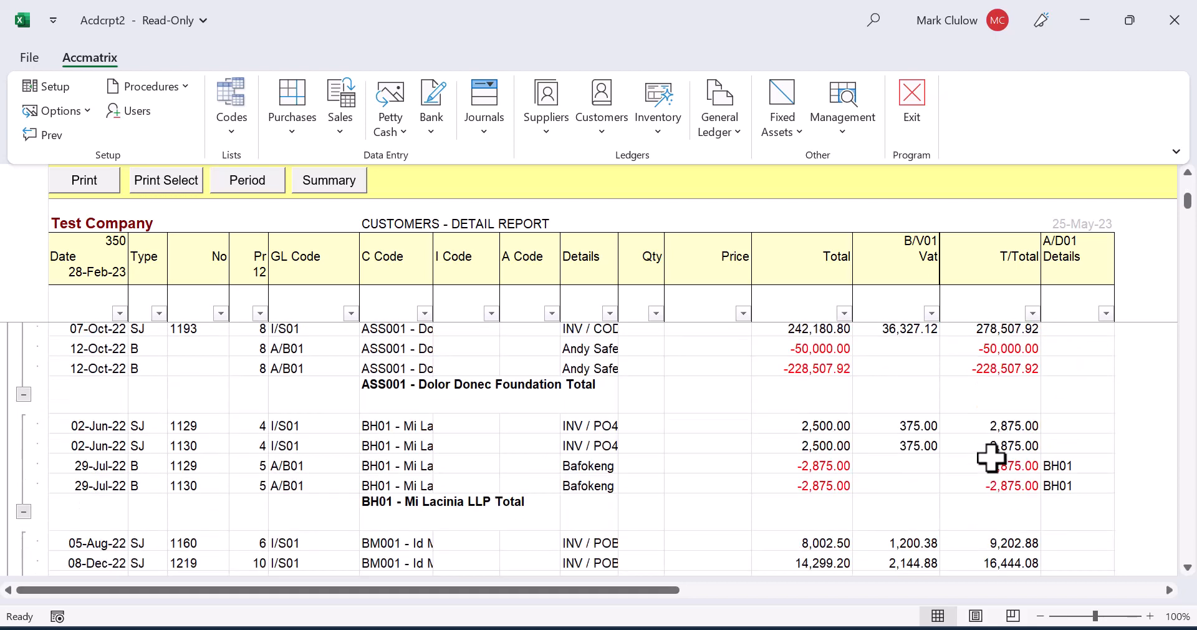
scroll(992, 459, down, 2)
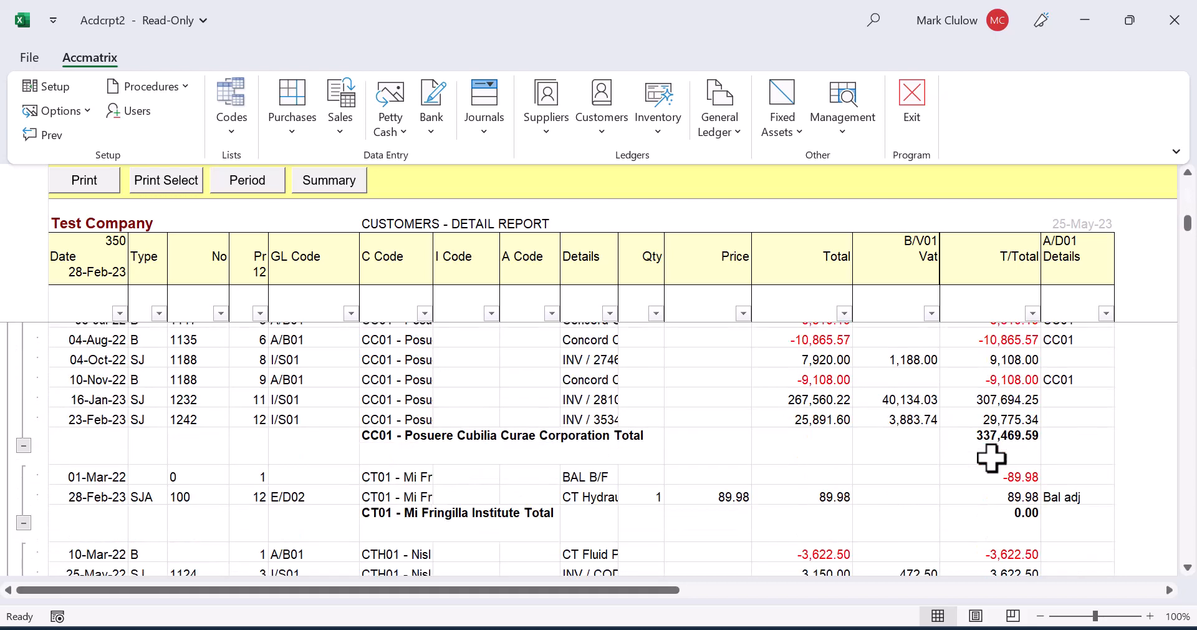
scroll(935, 455, up, 1)
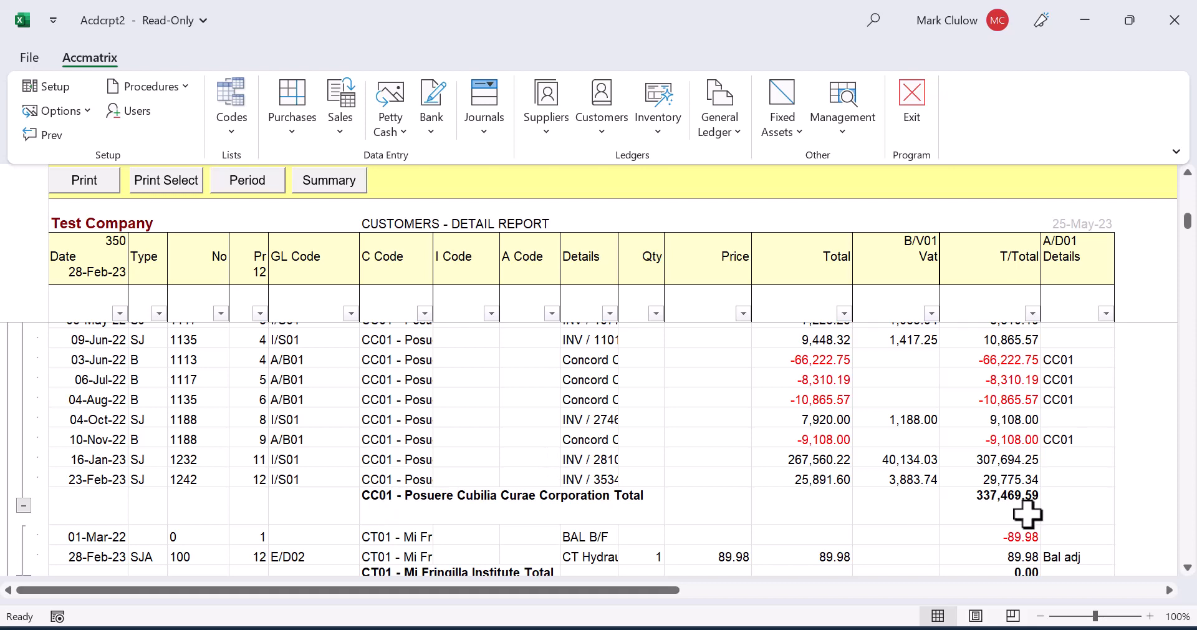
click(1005, 502)
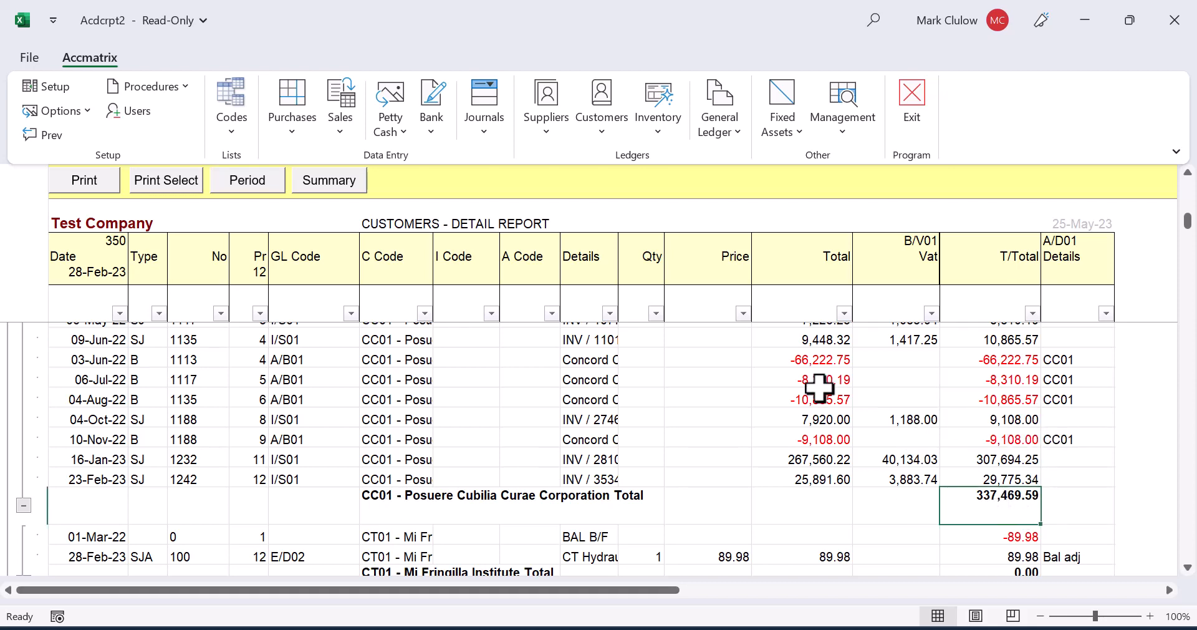
scroll(716, 376, down, 8)
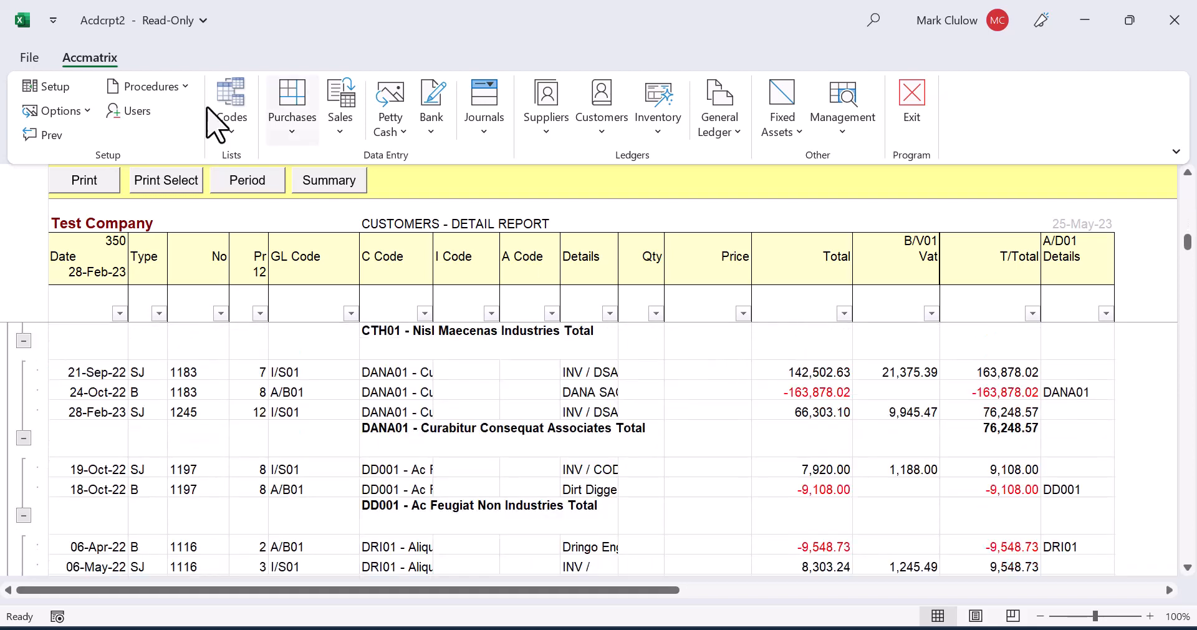
Step: Summarise the Customers detail report to one total per customer, review the totals, and close the report
click(316, 181)
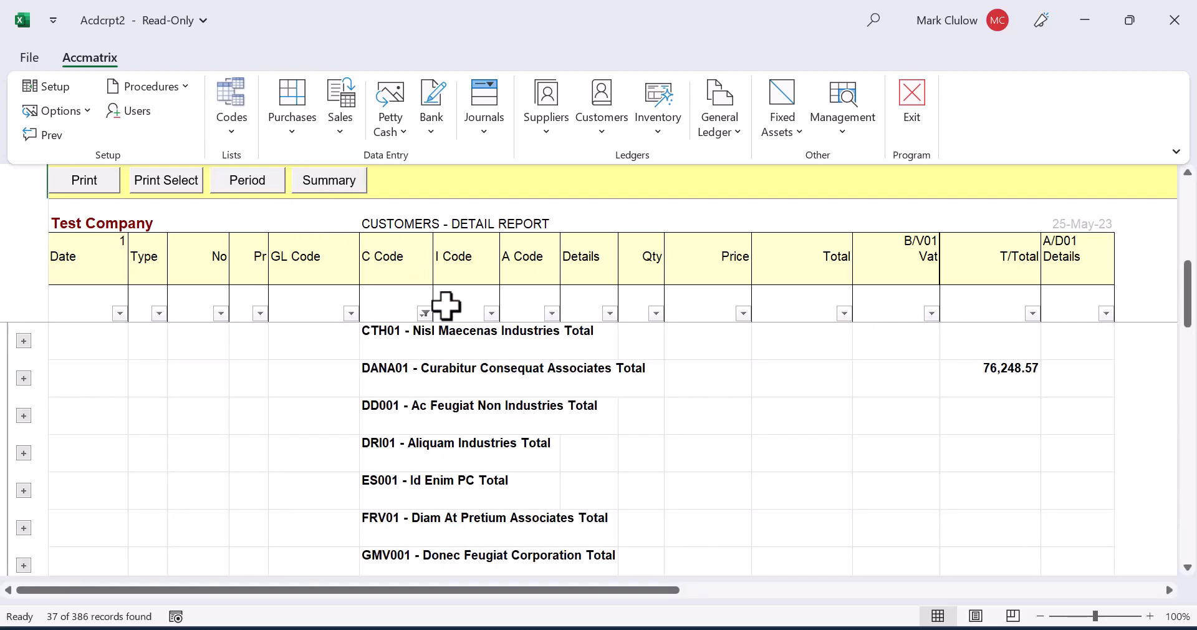
scroll(497, 329, down, 5)
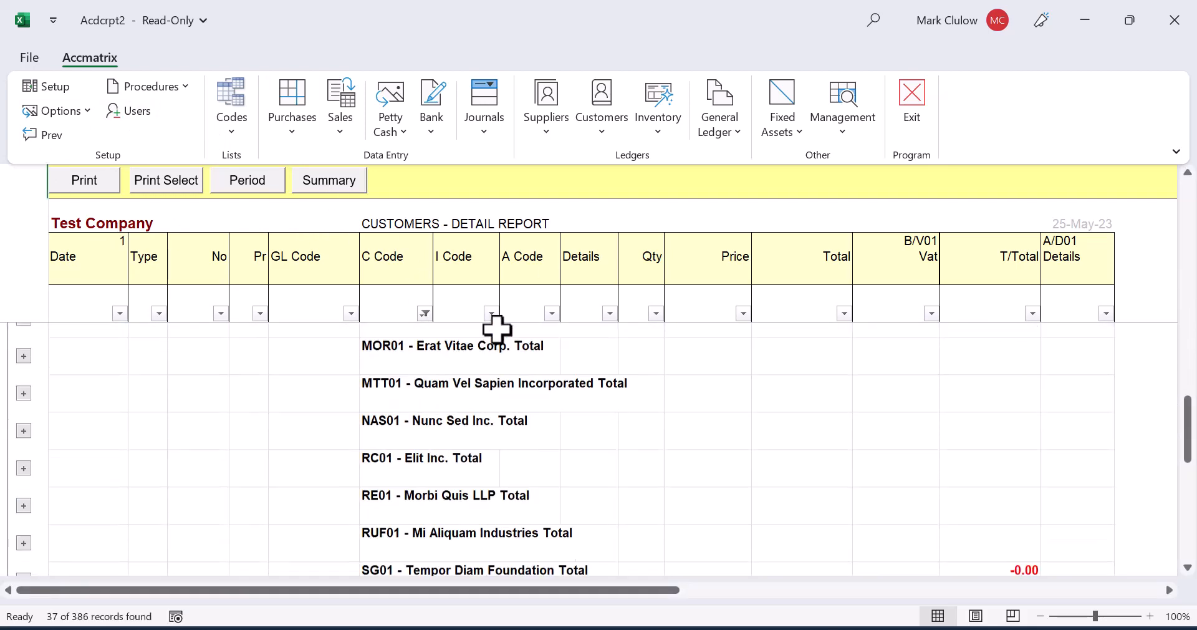
scroll(497, 329, down, 6)
scroll(497, 328, up, 4)
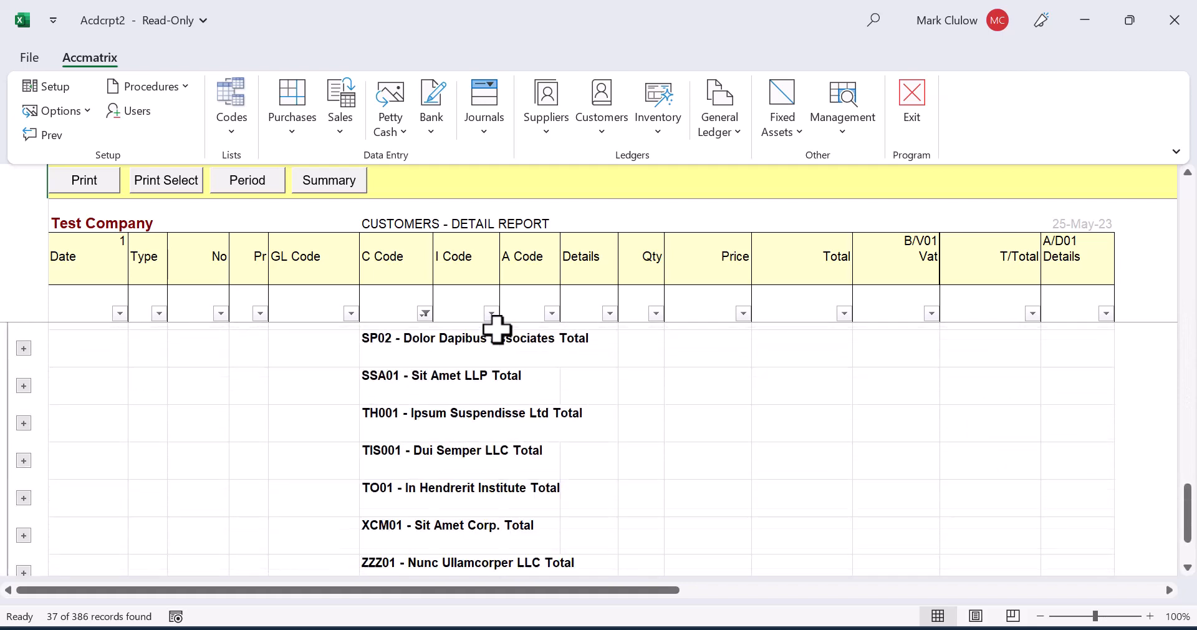
scroll(497, 328, up, 7)
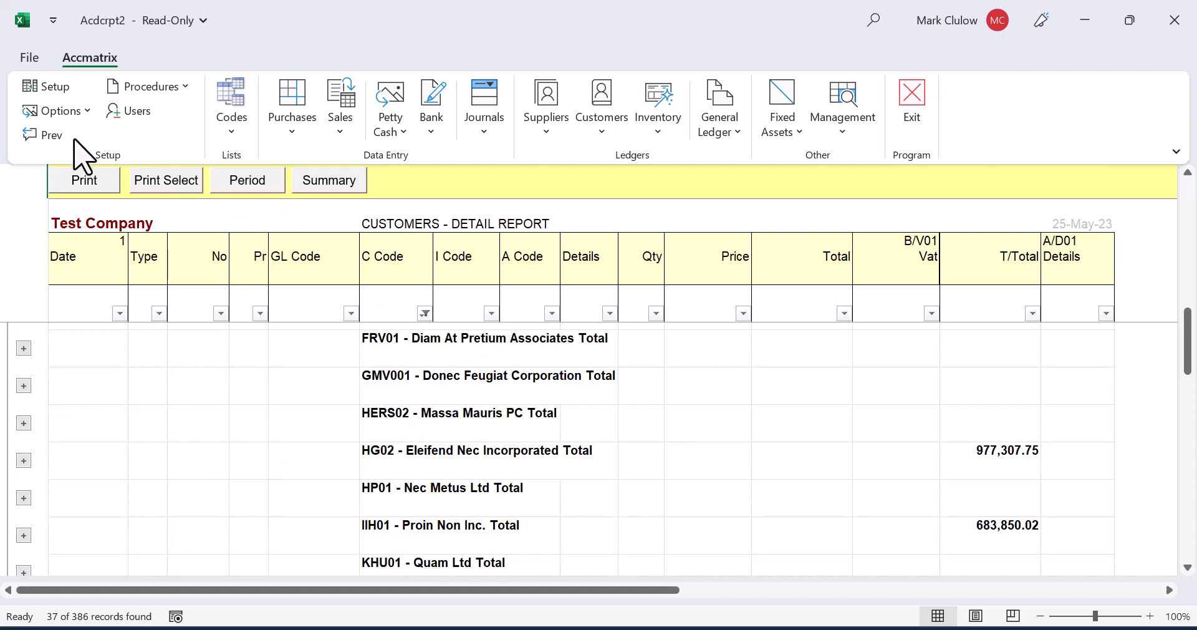
click(34, 136)
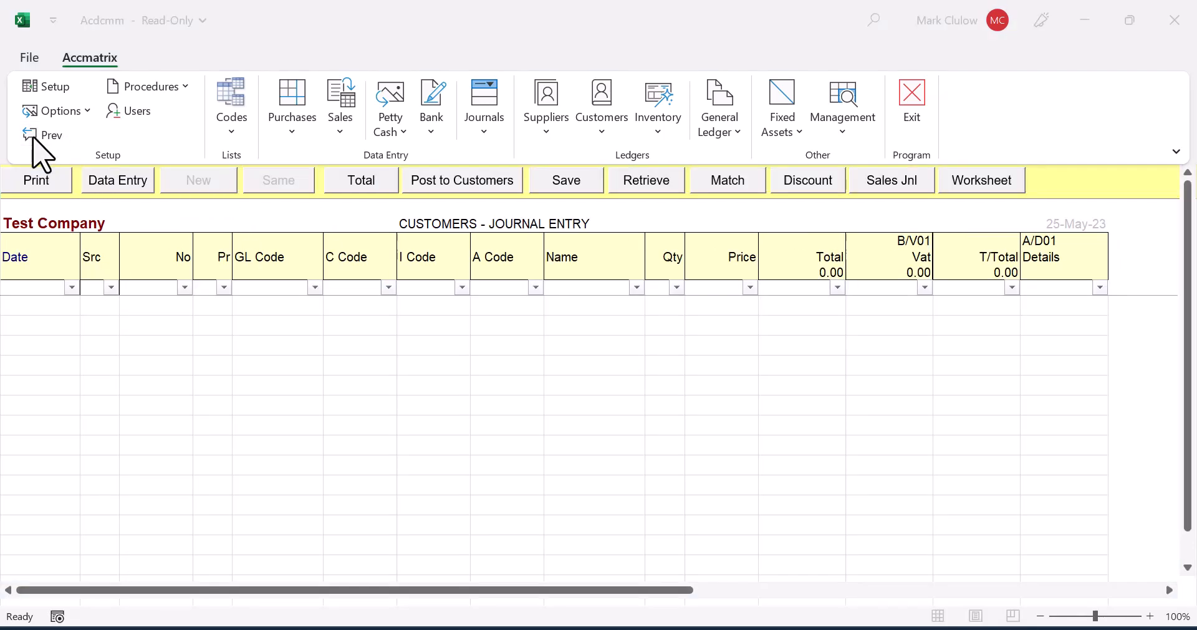
Step: Review the available Special Reports for customers and leave the list without generating one
click(612, 132)
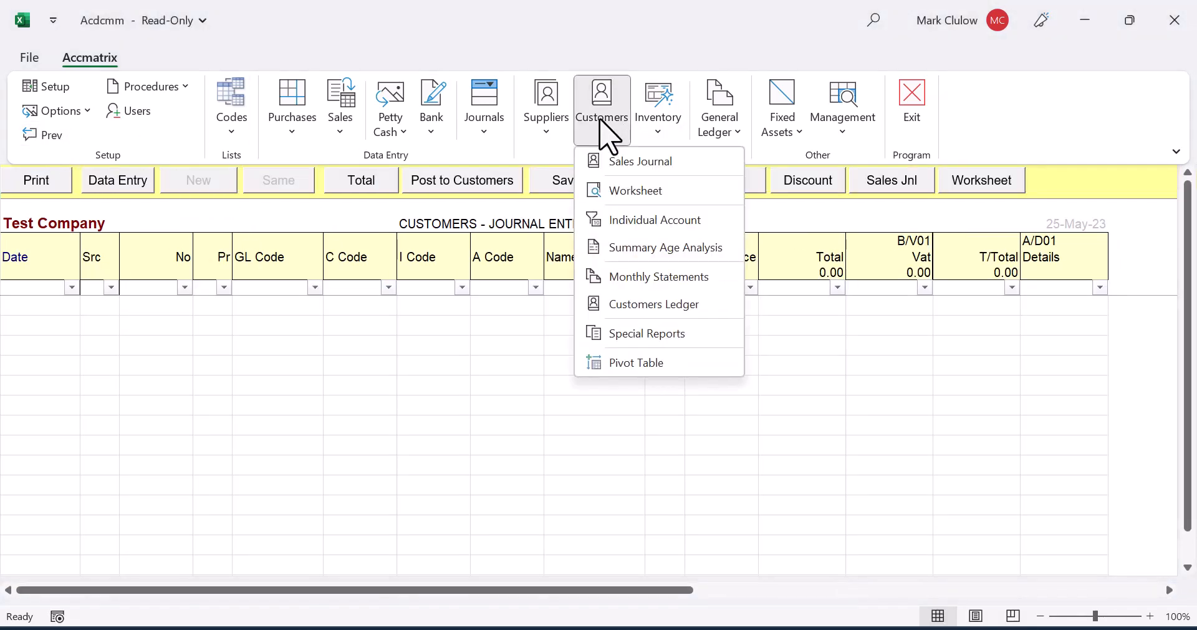
click(643, 337)
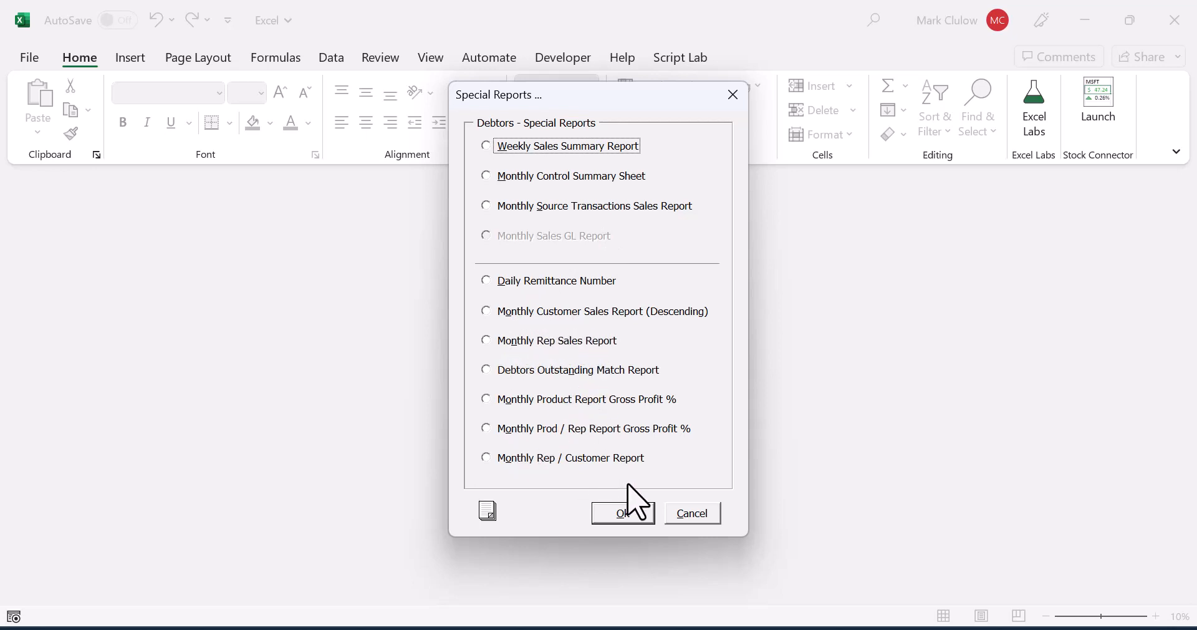
click(693, 513)
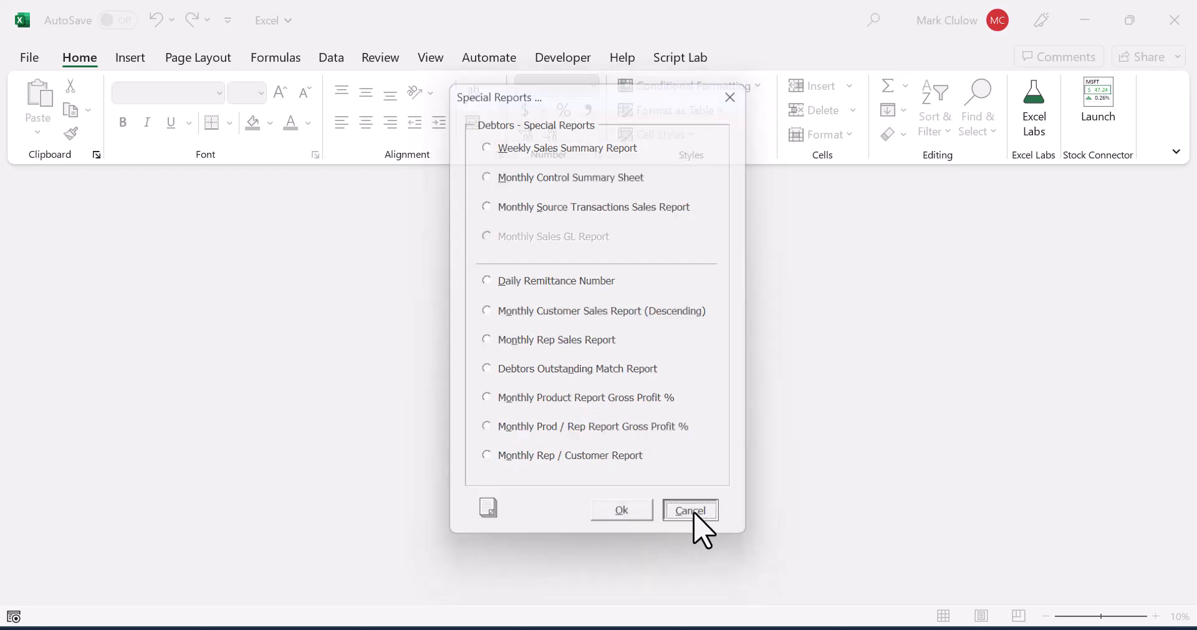
Step: Generate the customers pivot table for periods 1 to 12 with GLCODE, REP and AREA as pivot pages
click(605, 128)
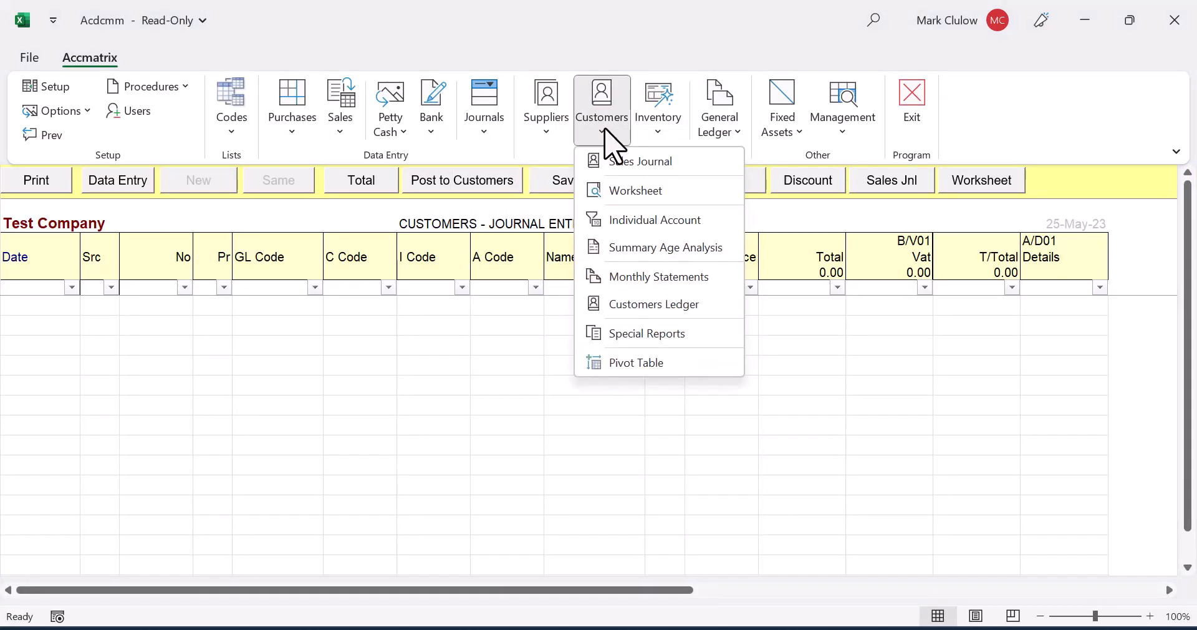
click(627, 364)
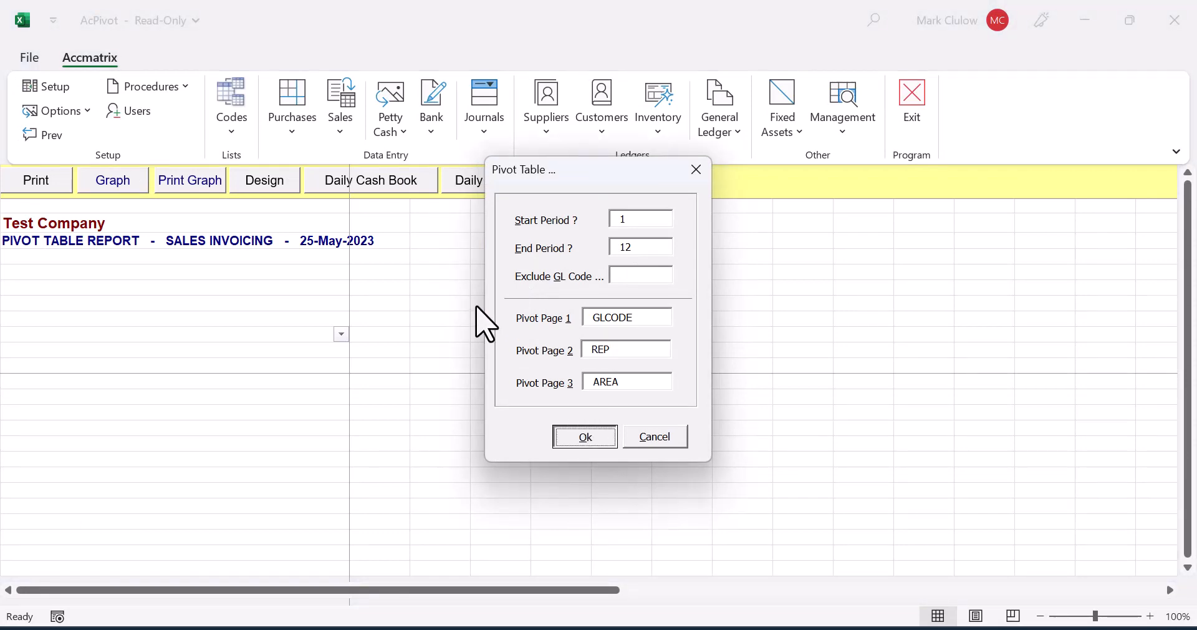
key(Return)
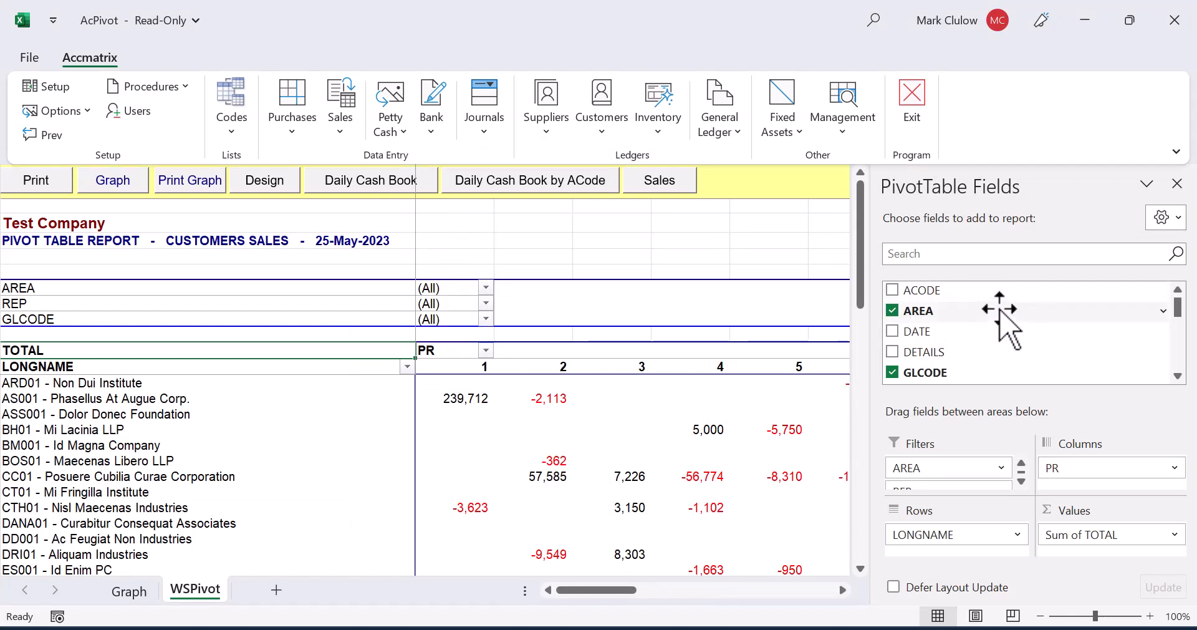
Step: Filter the pivot table's GLCODE field with multiple selection to exclude A/B01
click(486, 320)
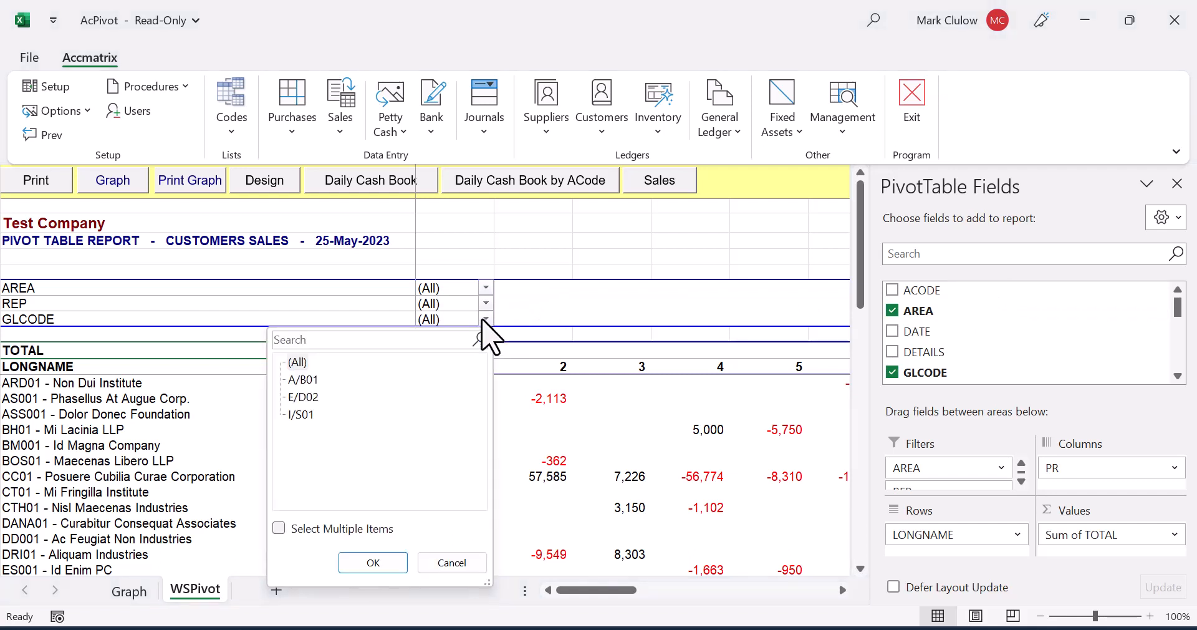
click(279, 528)
click(311, 380)
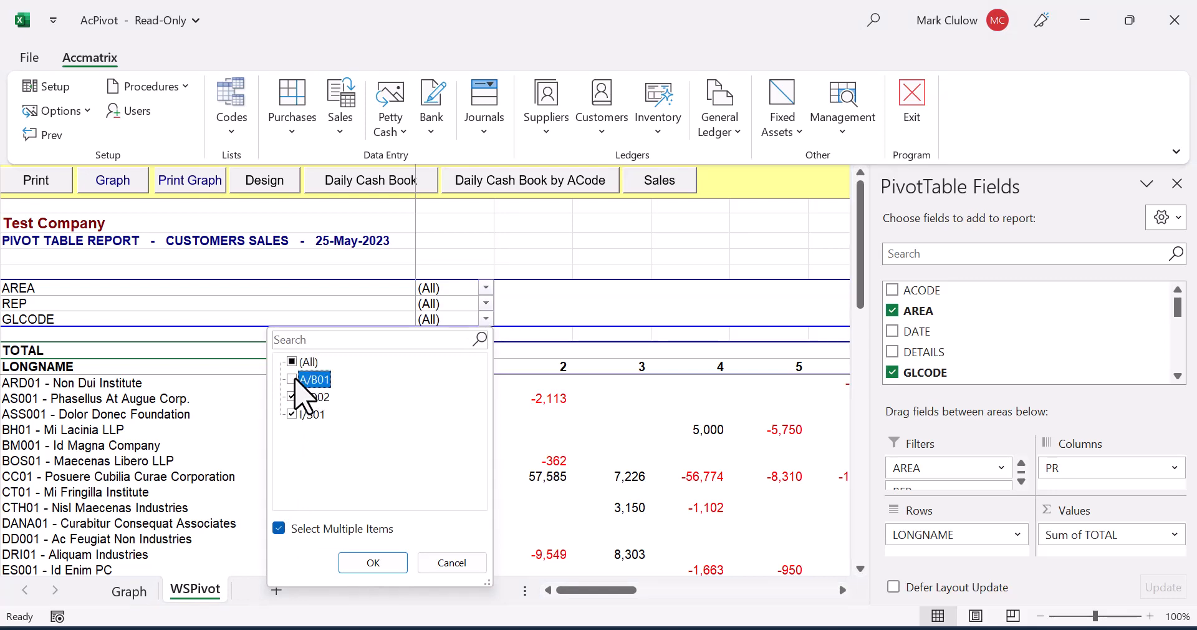
click(373, 562)
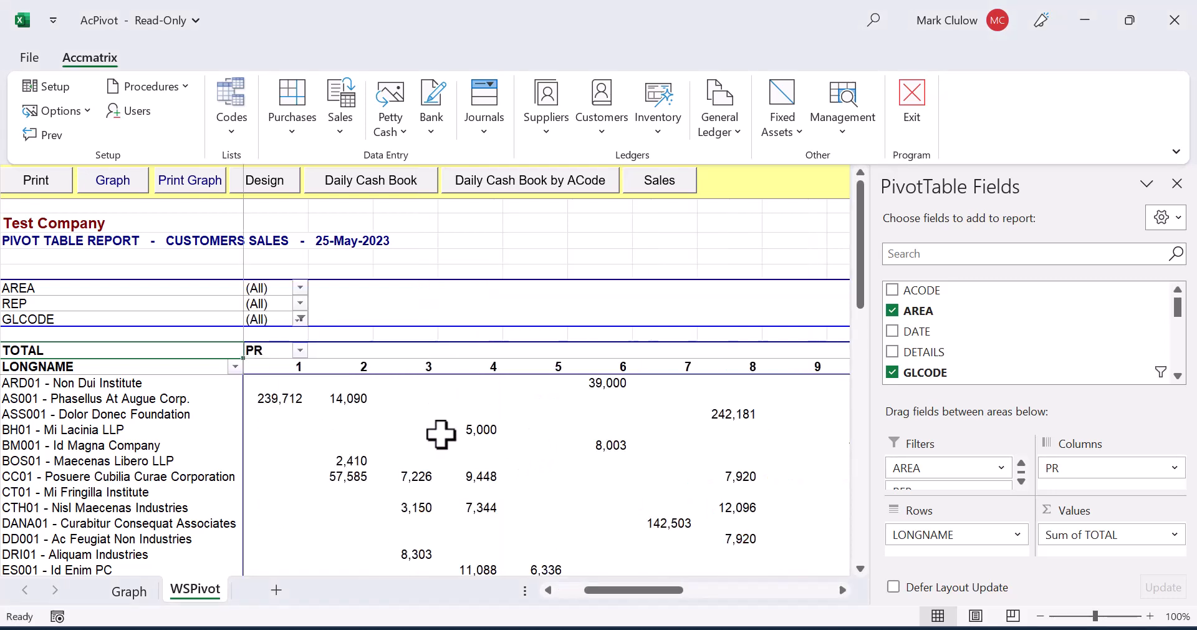
Step: Select the overall grand total where the pivot table's Grand Total row and column meet
scroll(403, 406, down, 15)
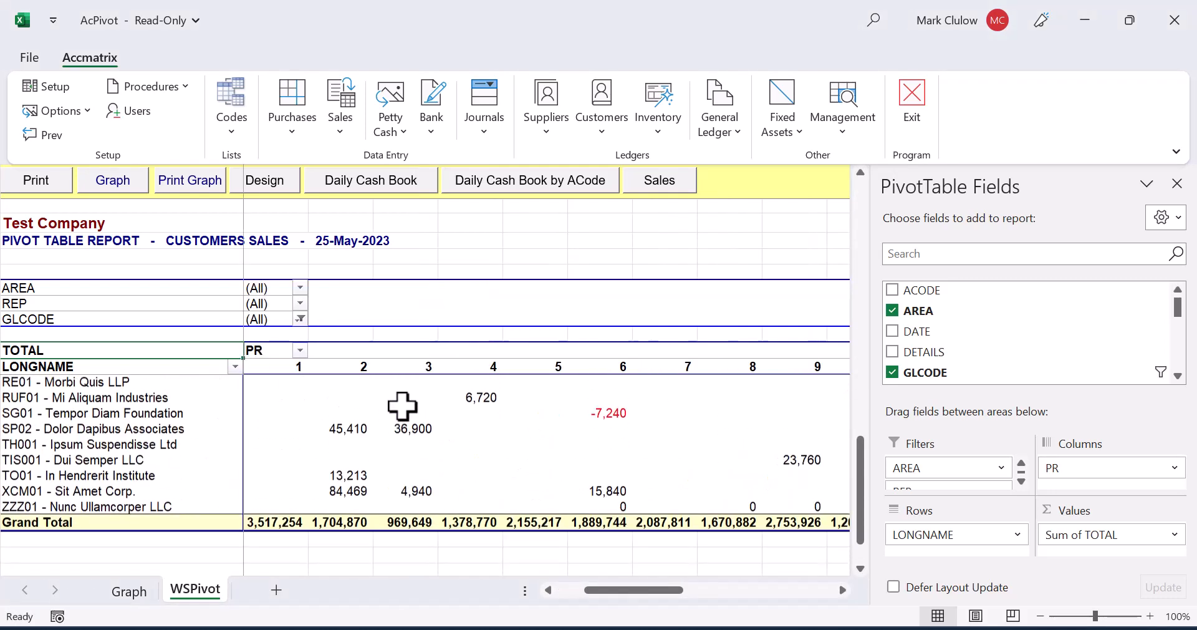
drag(632, 590, 704, 590)
click(717, 508)
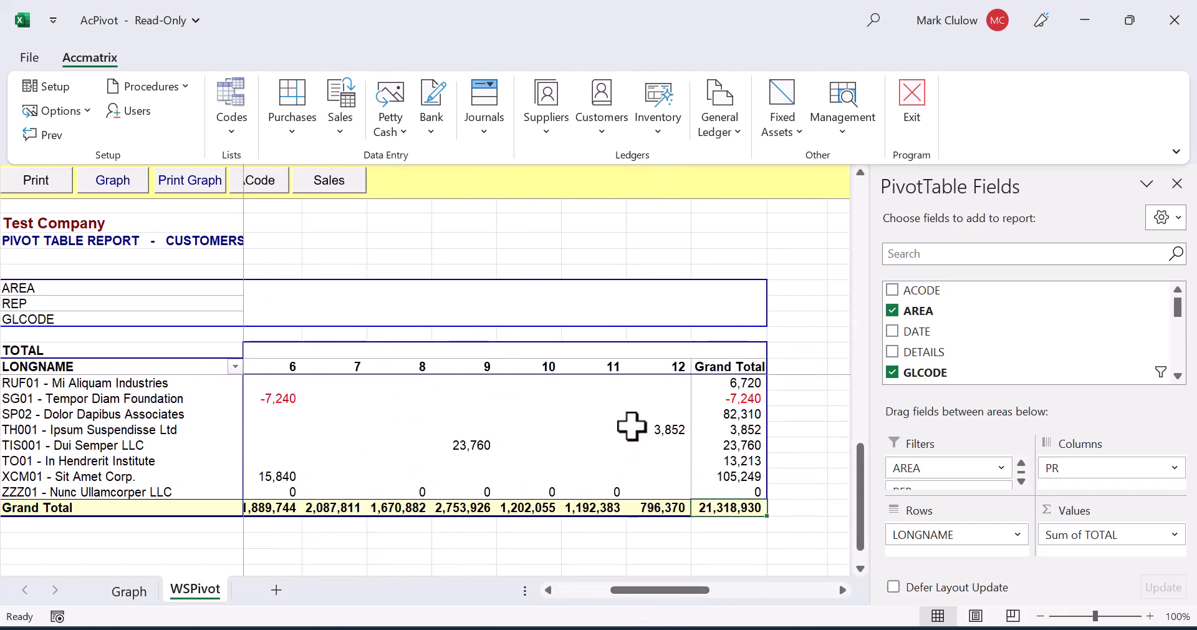
Step: Drill down to the transactions behind Dui Semper LLC's period 9 sales, and return from the pivot report to the Accmatrix start screen
mouse_move(632, 426)
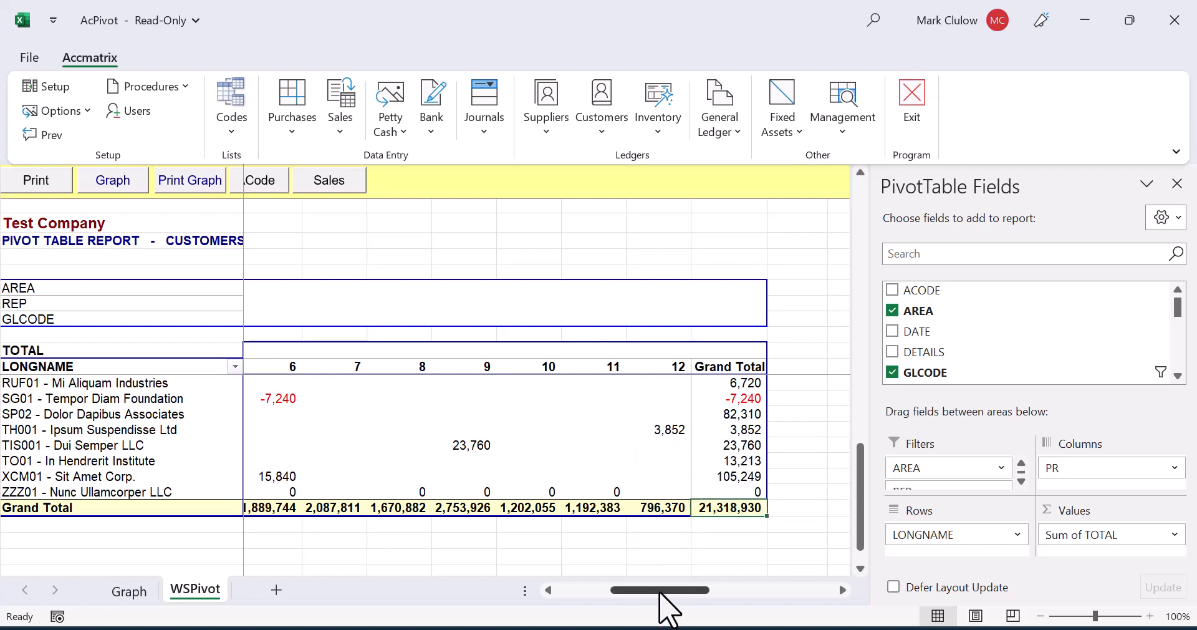
drag(662, 590, 693, 594)
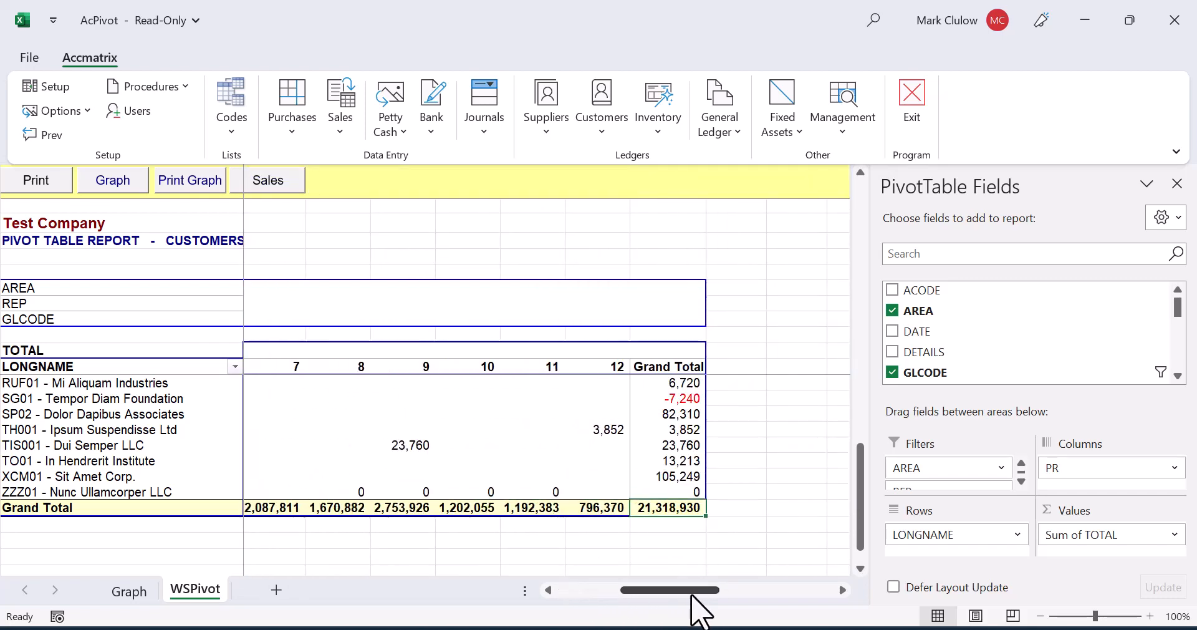
double_click(411, 445)
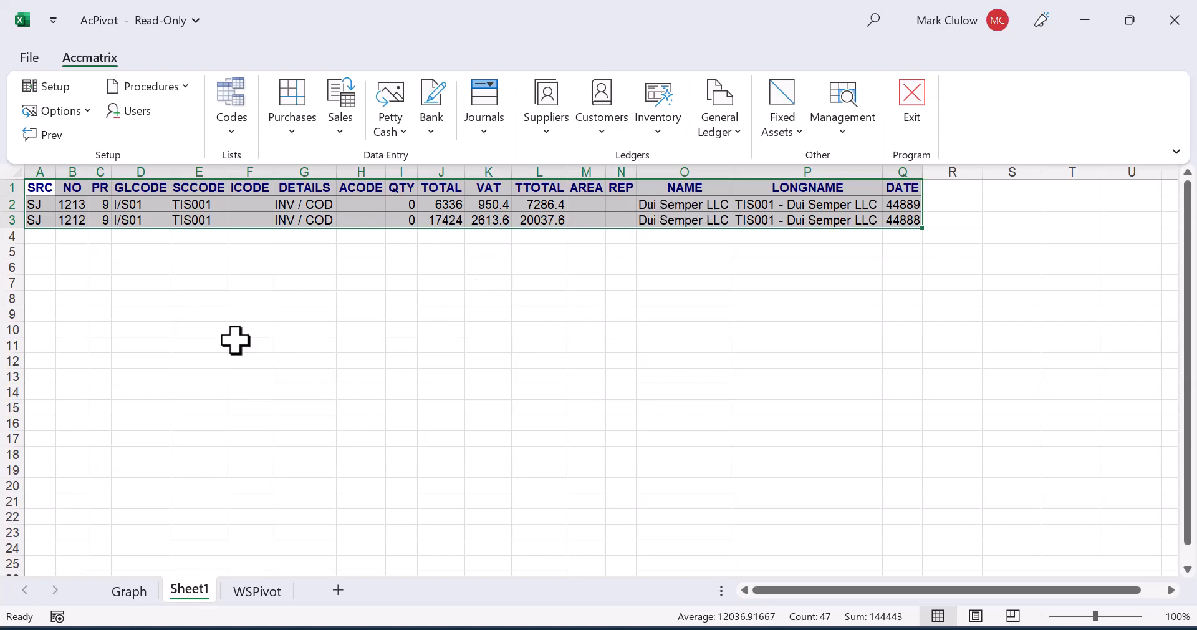
click(256, 592)
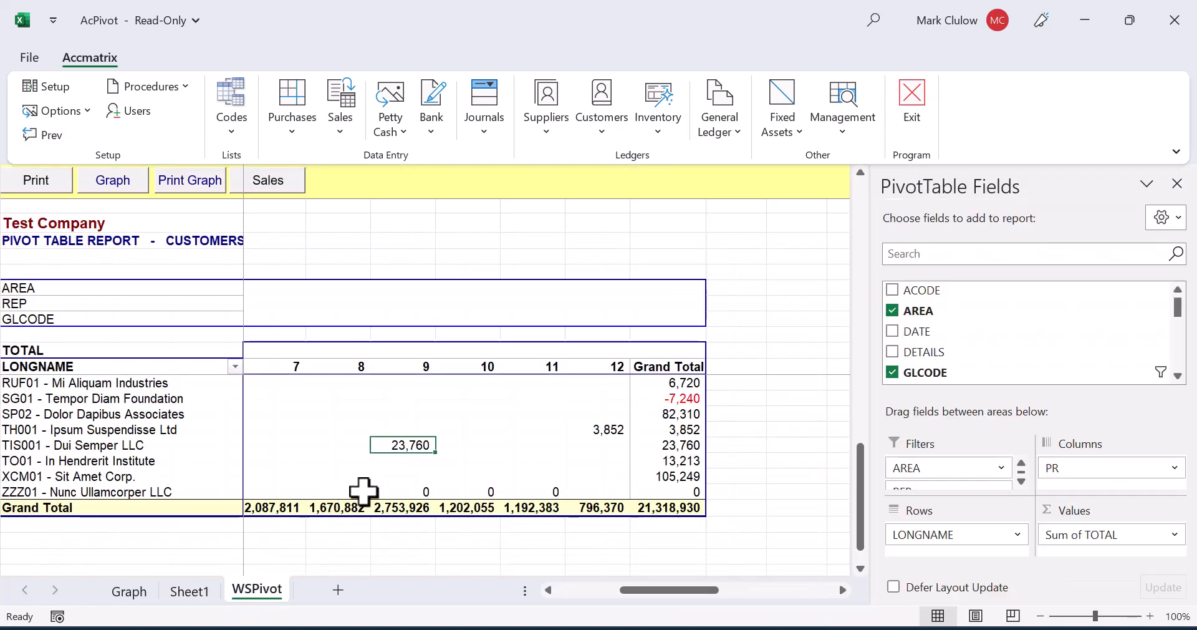
click(35, 134)
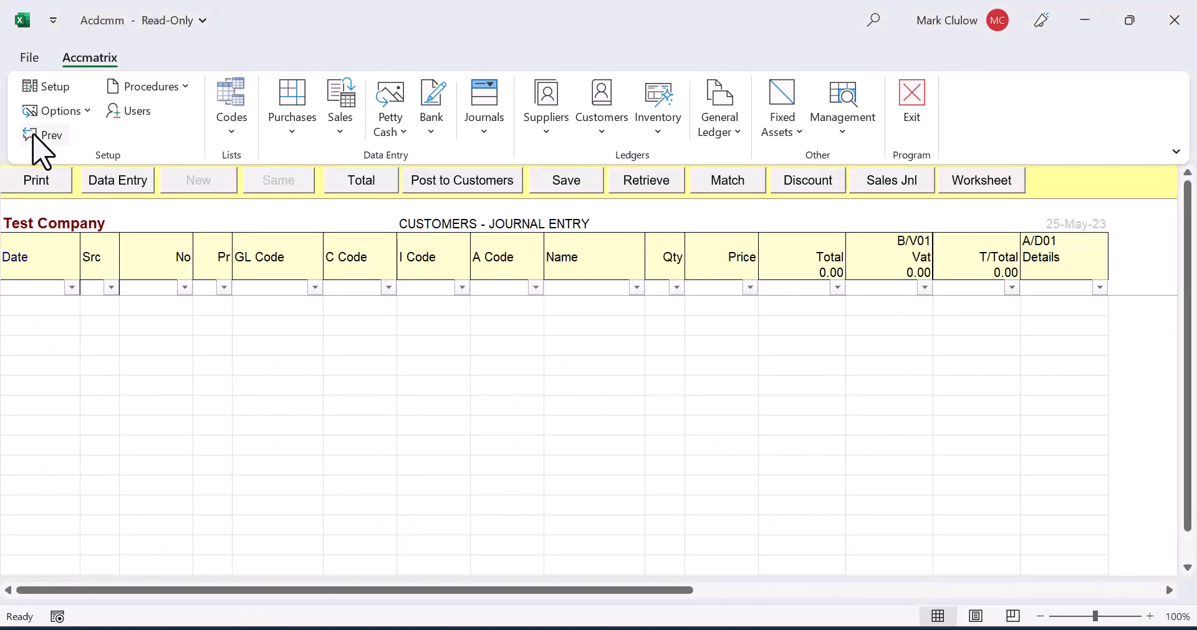
click(43, 136)
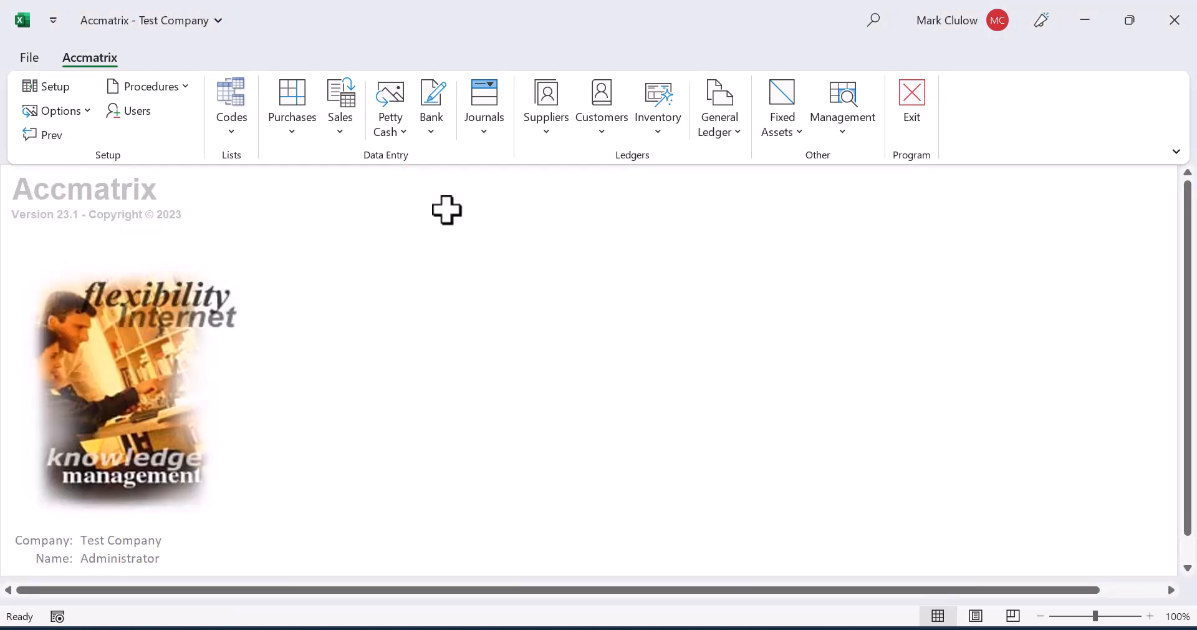